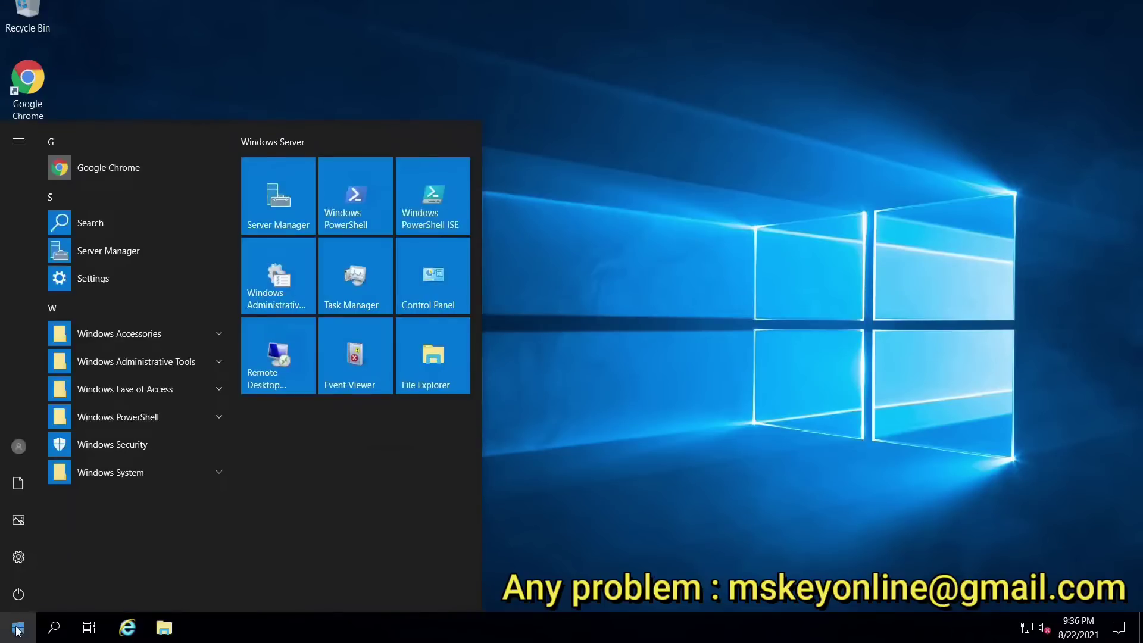
Step: Launch Server Manager from the Start menu to bring up its Dashboard
{"action": "left_click", "coordinate": [282, 213]}
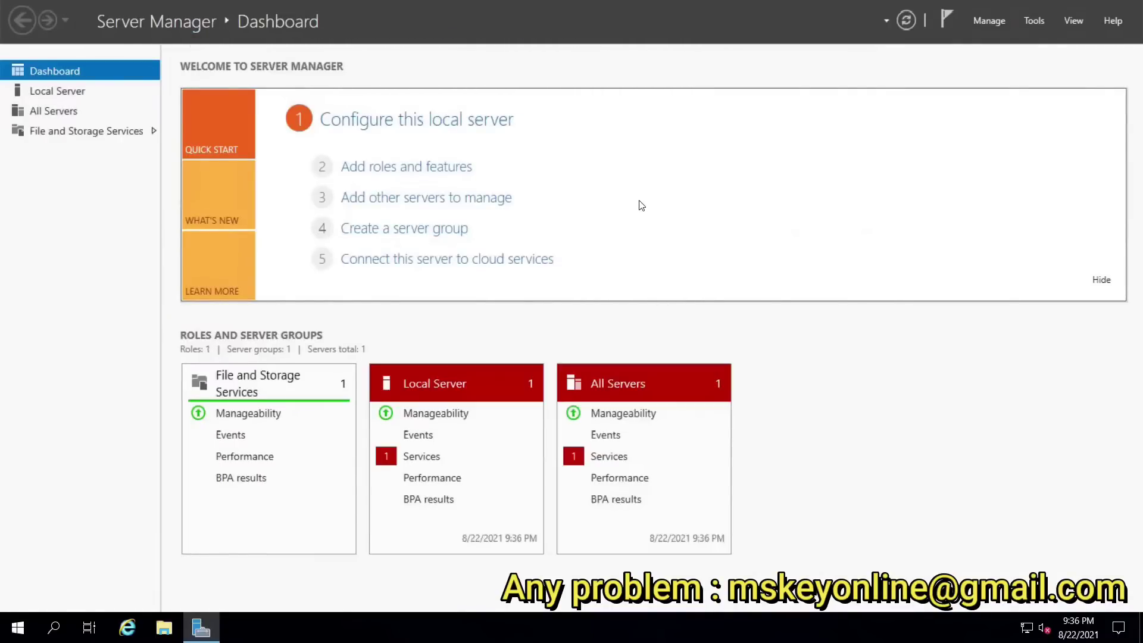
Step: Start Add Roles and Features with role-based installation targeting the local server
{"action": "left_click", "coordinate": [990, 21]}
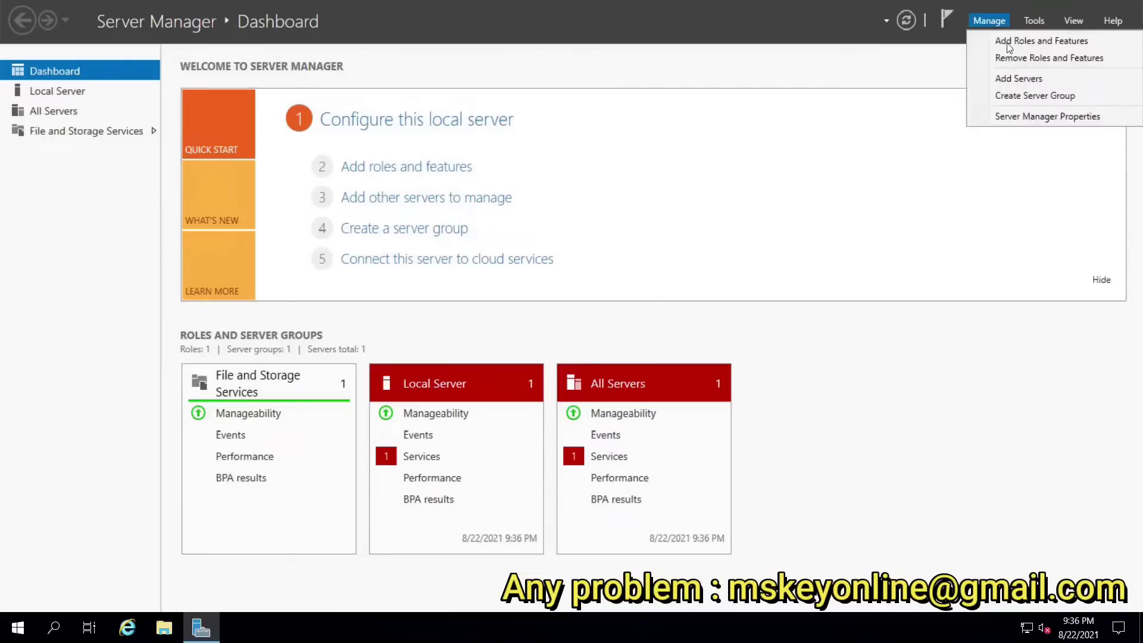
{"action": "left_click", "coordinate": [1012, 41]}
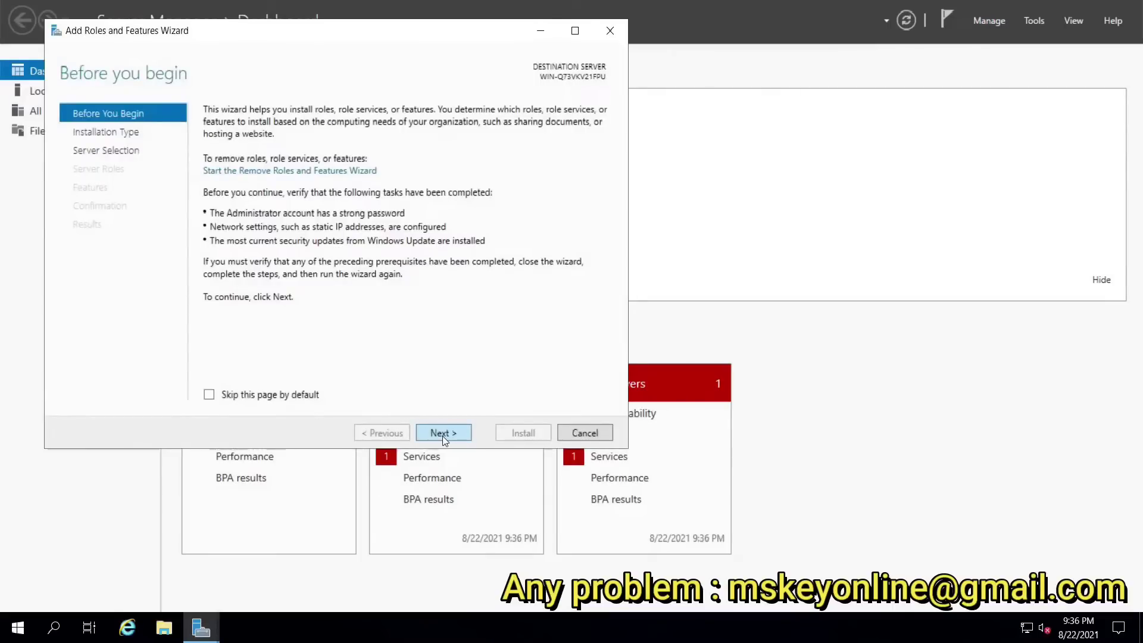
{"action": "left_click", "coordinate": [442, 436]}
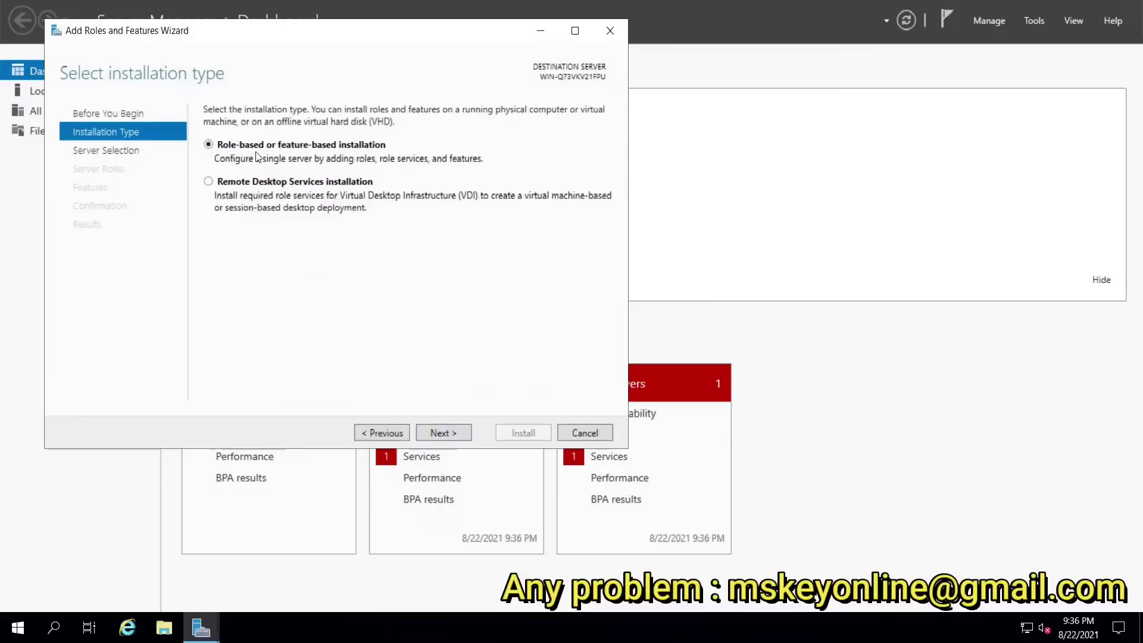
{"action": "left_click", "coordinate": [447, 437]}
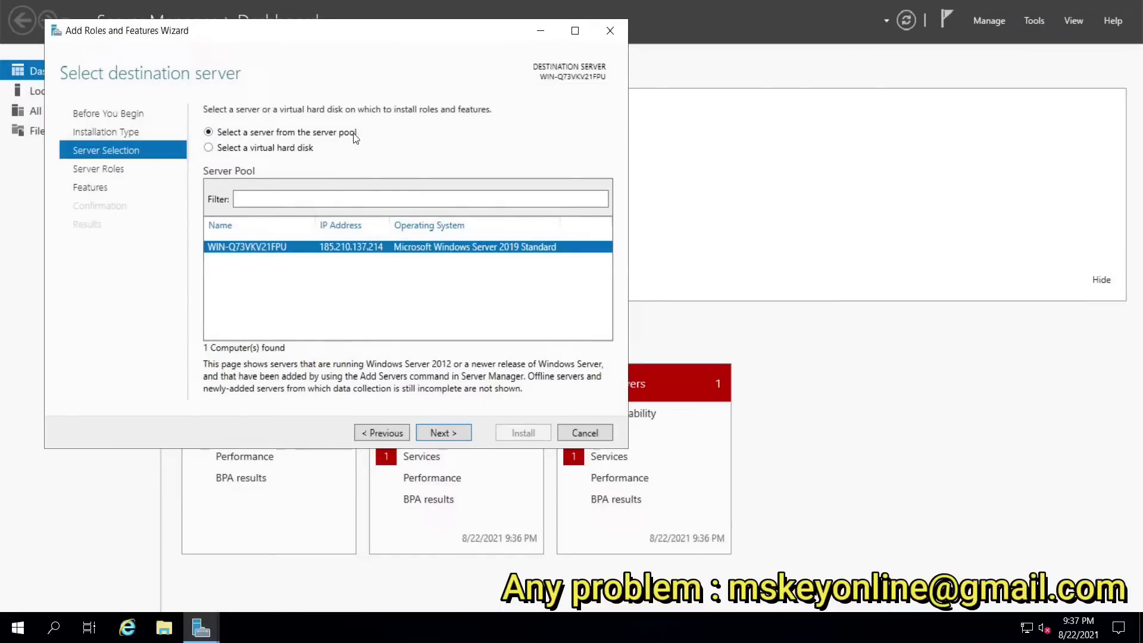
{"action": "left_click", "coordinate": [441, 434]}
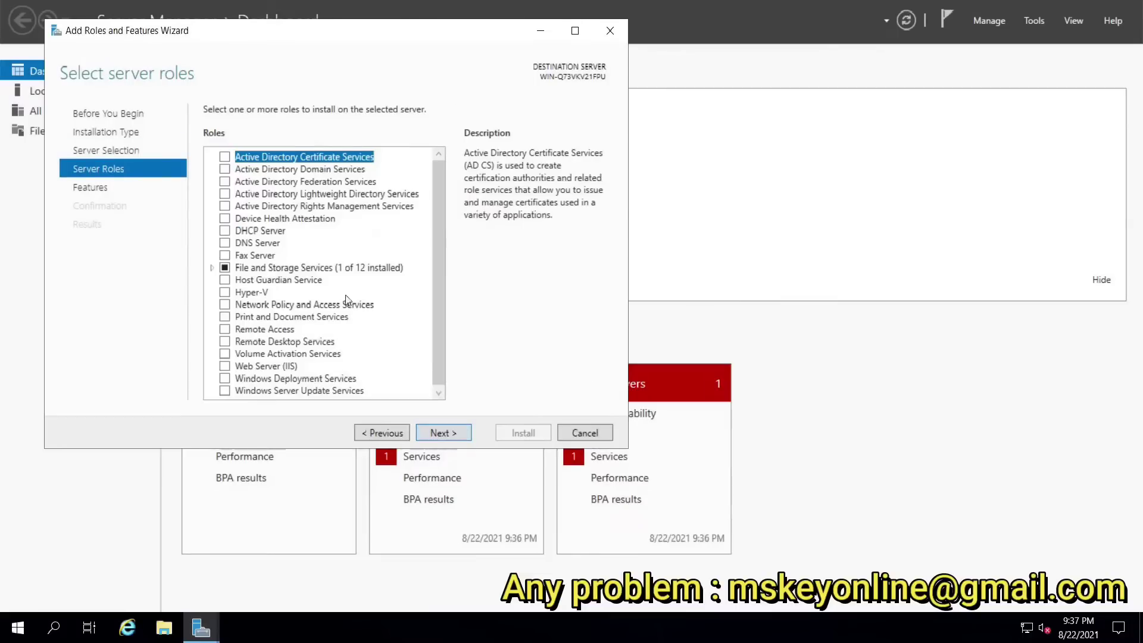
Step: Check the Remote Desktop Services role and continue past Features without adding any
{"action": "scroll", "coordinate": [357, 338], "scroll_direction": "down", "scroll_amount": 1}
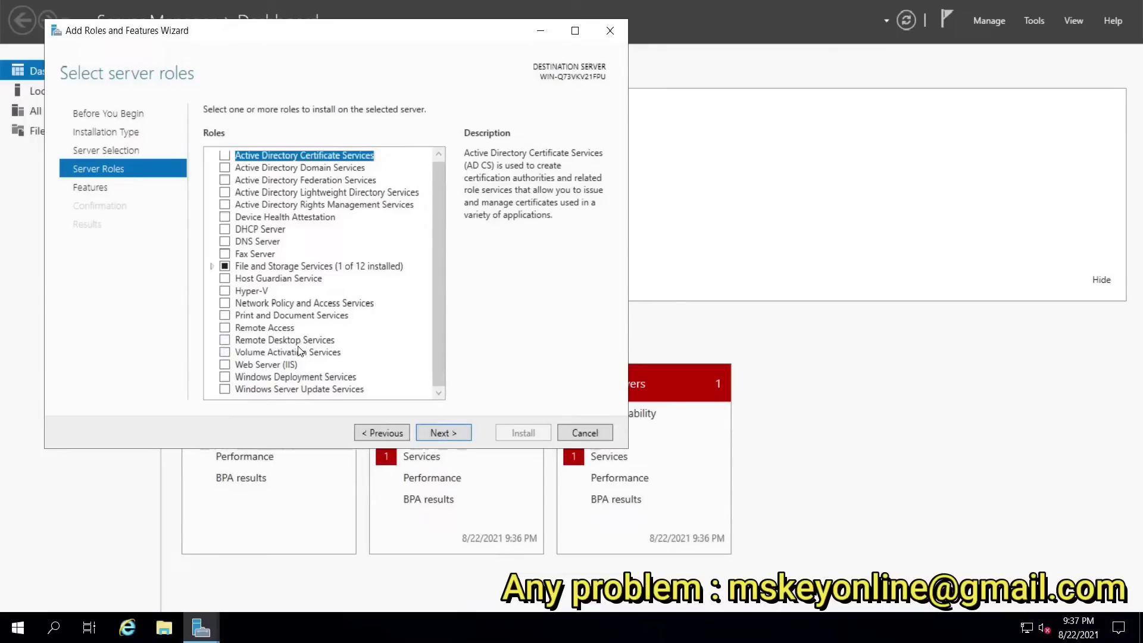
{"action": "left_click", "coordinate": [225, 341]}
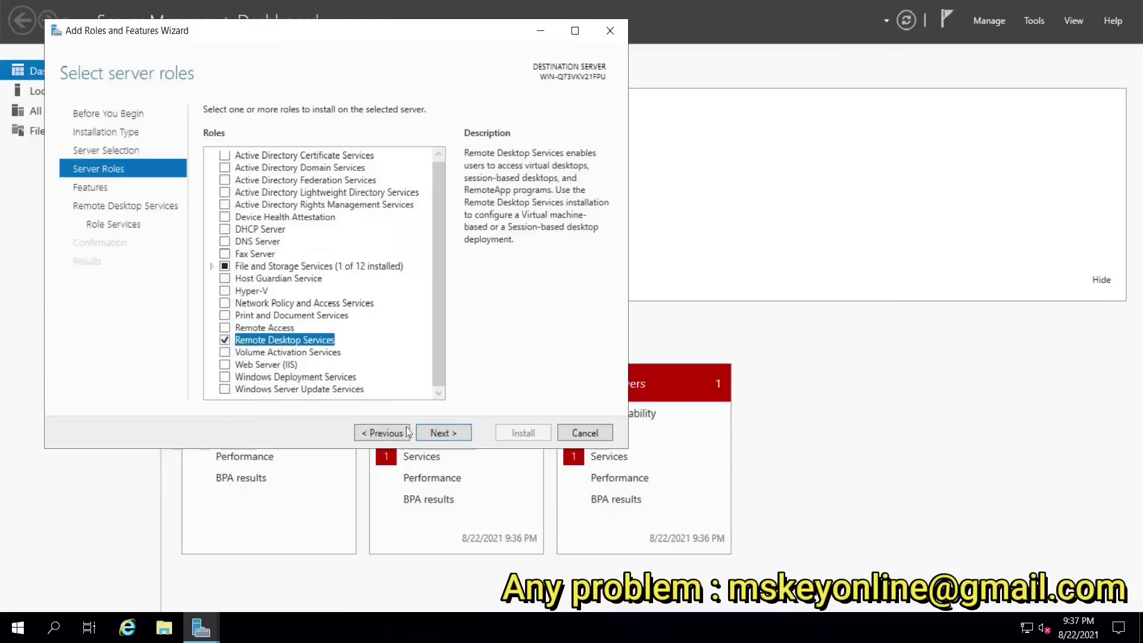
{"action": "left_click", "coordinate": [446, 434]}
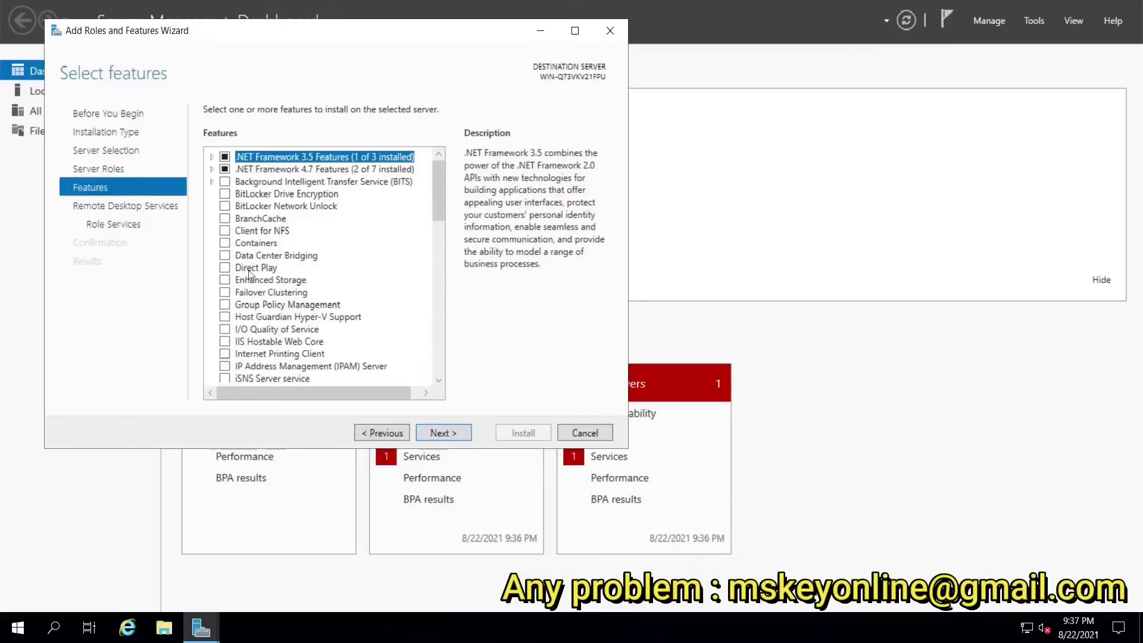
{"action": "left_click", "coordinate": [445, 434]}
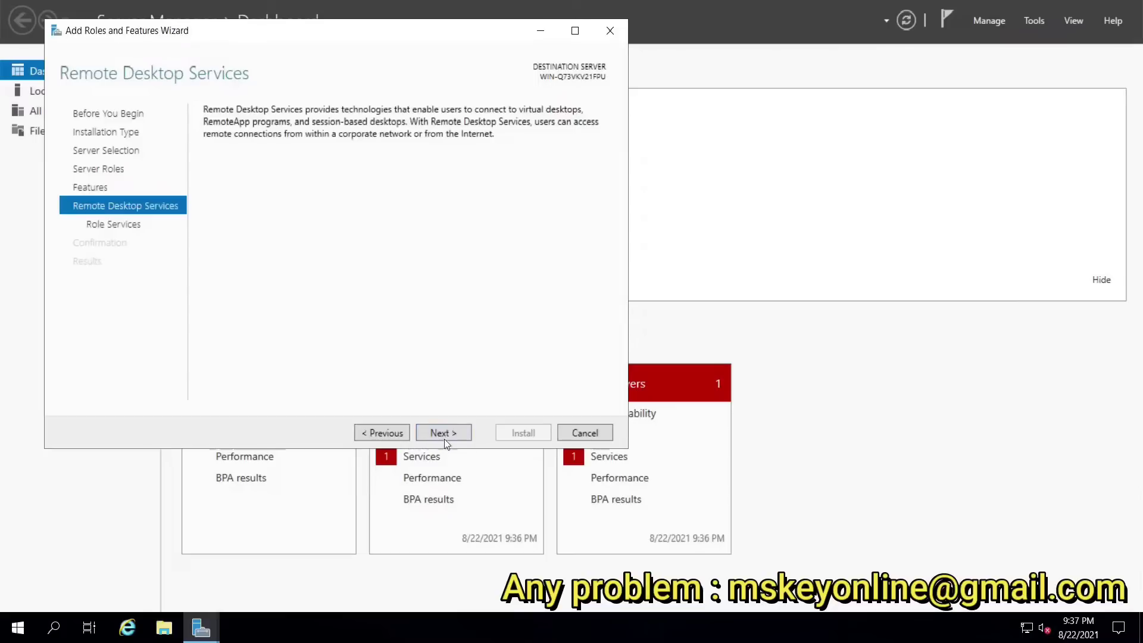
Step: Select the RD Licensing and RD Session Host role services, accepting their required management tools
{"action": "left_click", "coordinate": [442, 432]}
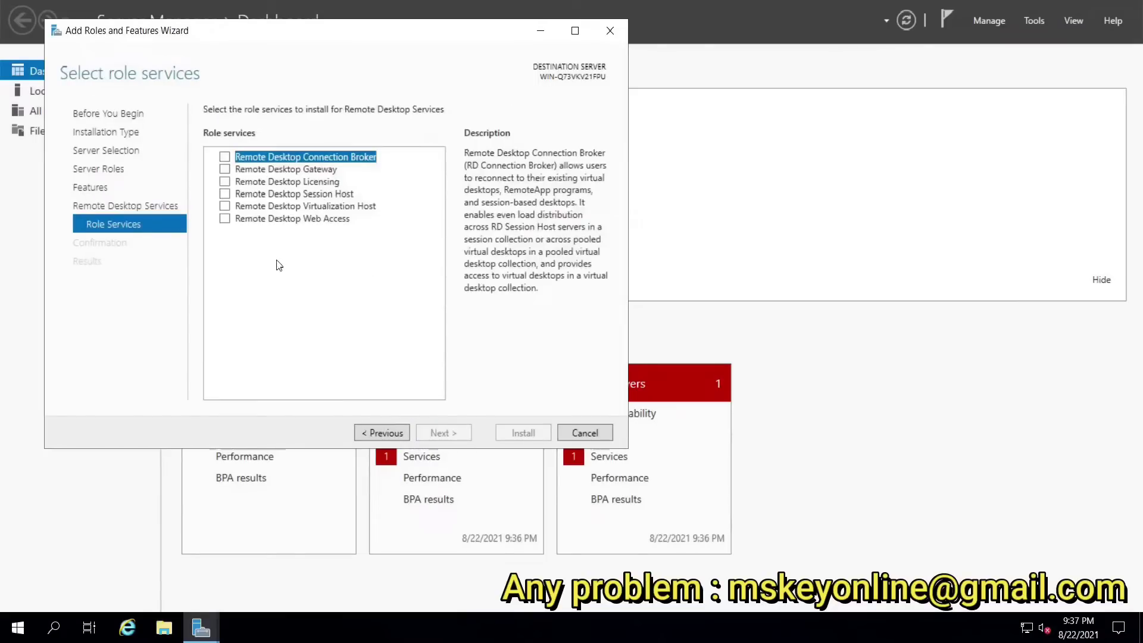
{"action": "left_click", "coordinate": [225, 182]}
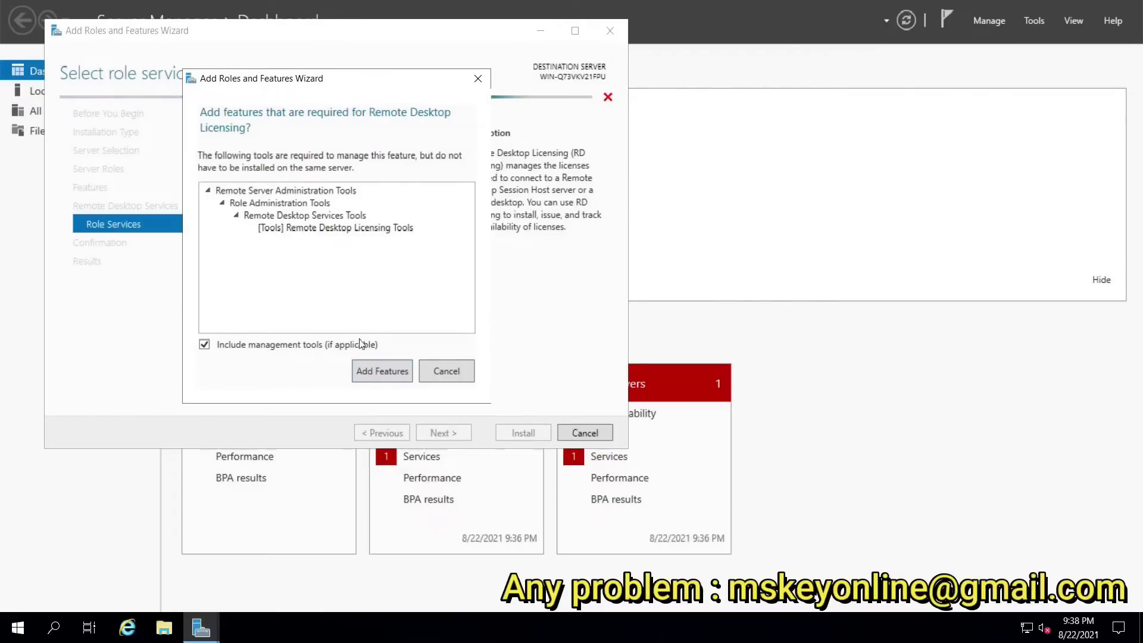
{"action": "left_click", "coordinate": [377, 372]}
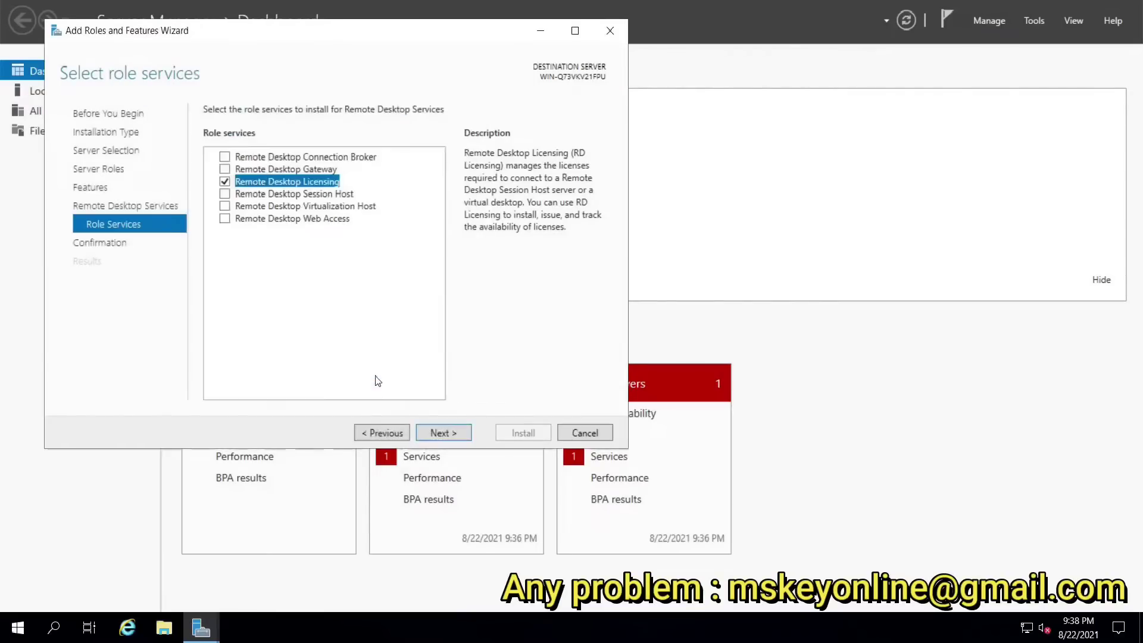
{"action": "left_click", "coordinate": [225, 194]}
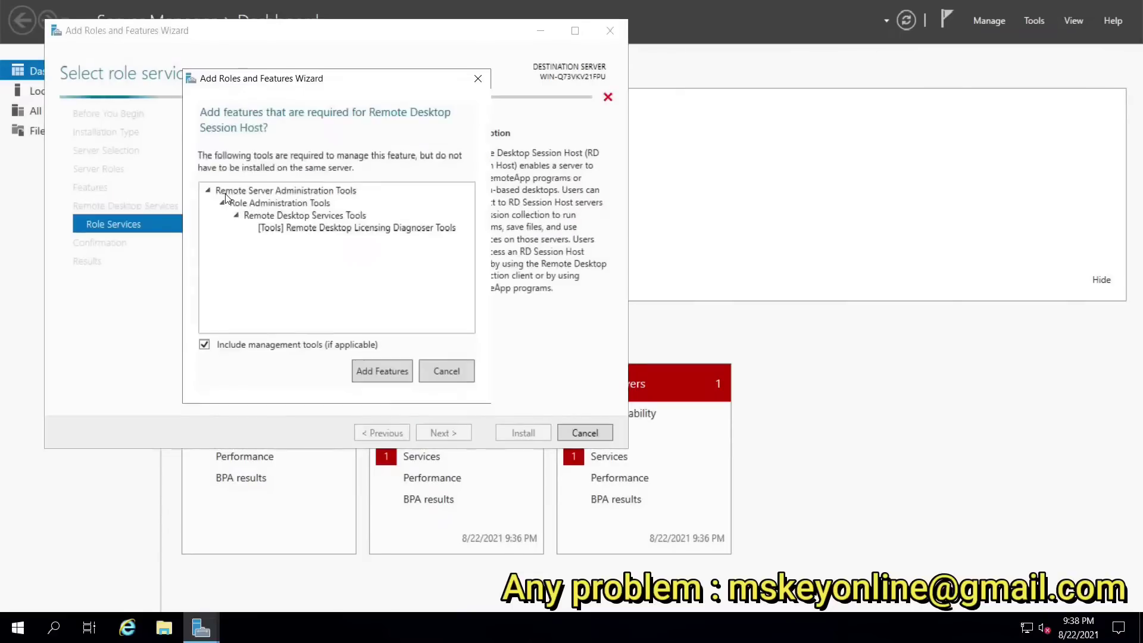
{"action": "left_click", "coordinate": [378, 376]}
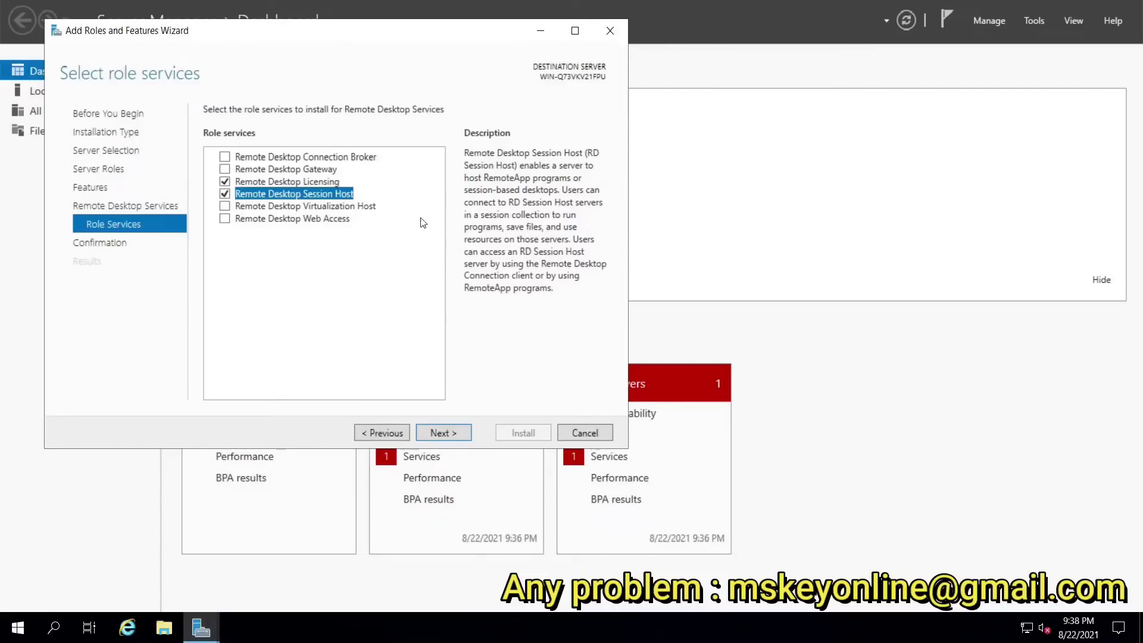
Step: Allow automatic restart if required and begin installing the Remote Desktop roles
{"action": "left_click", "coordinate": [442, 432]}
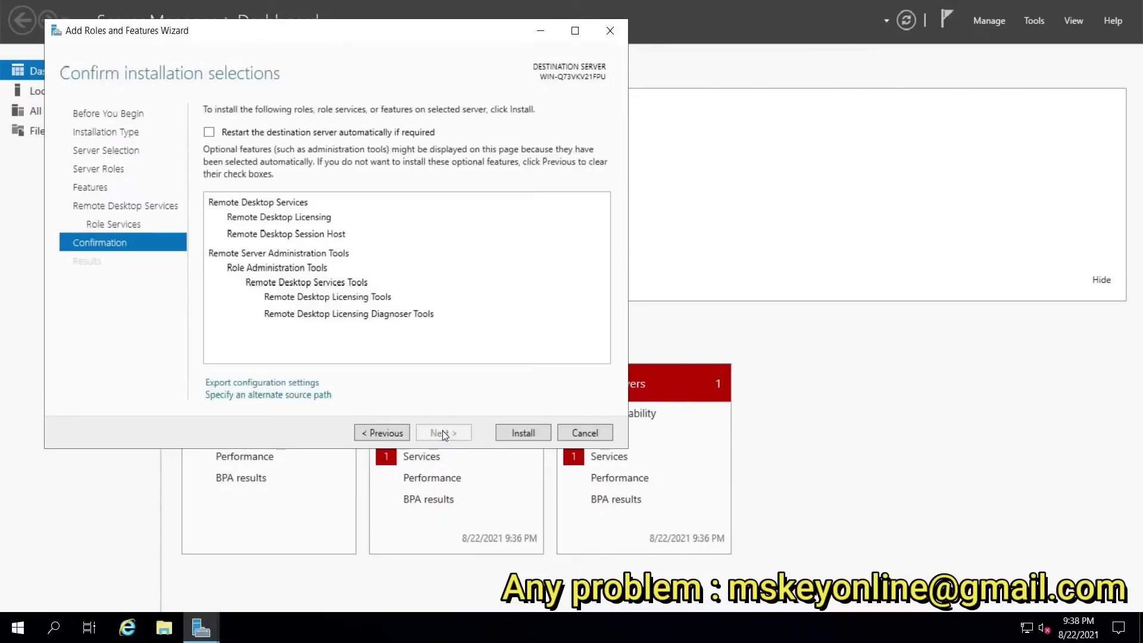
{"action": "left_click", "coordinate": [209, 132]}
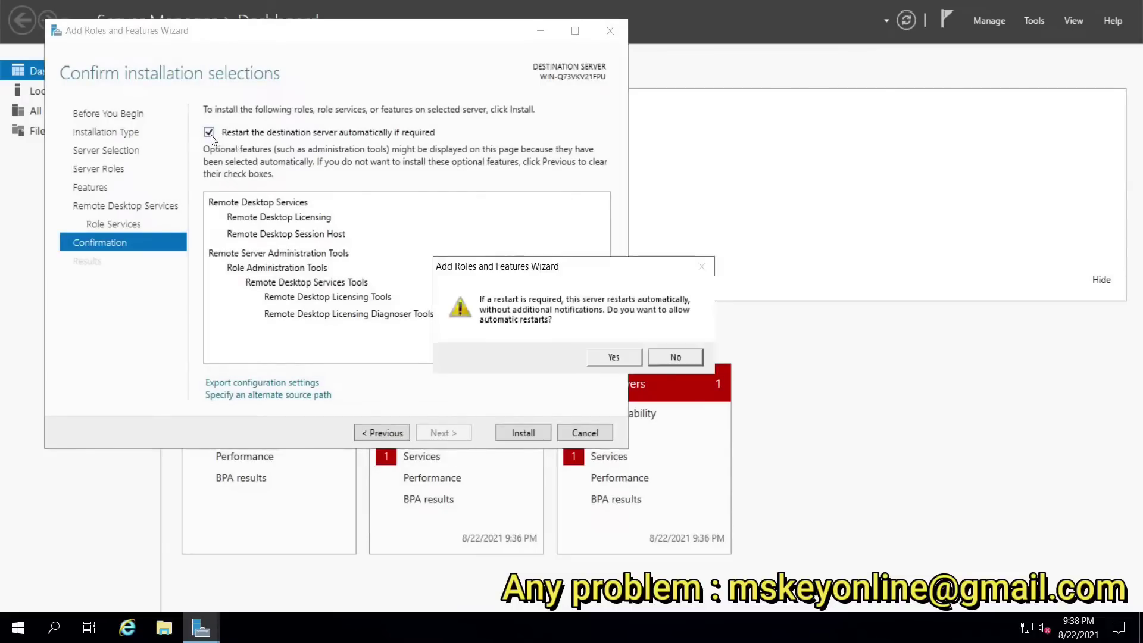
{"action": "left_click", "coordinate": [604, 362]}
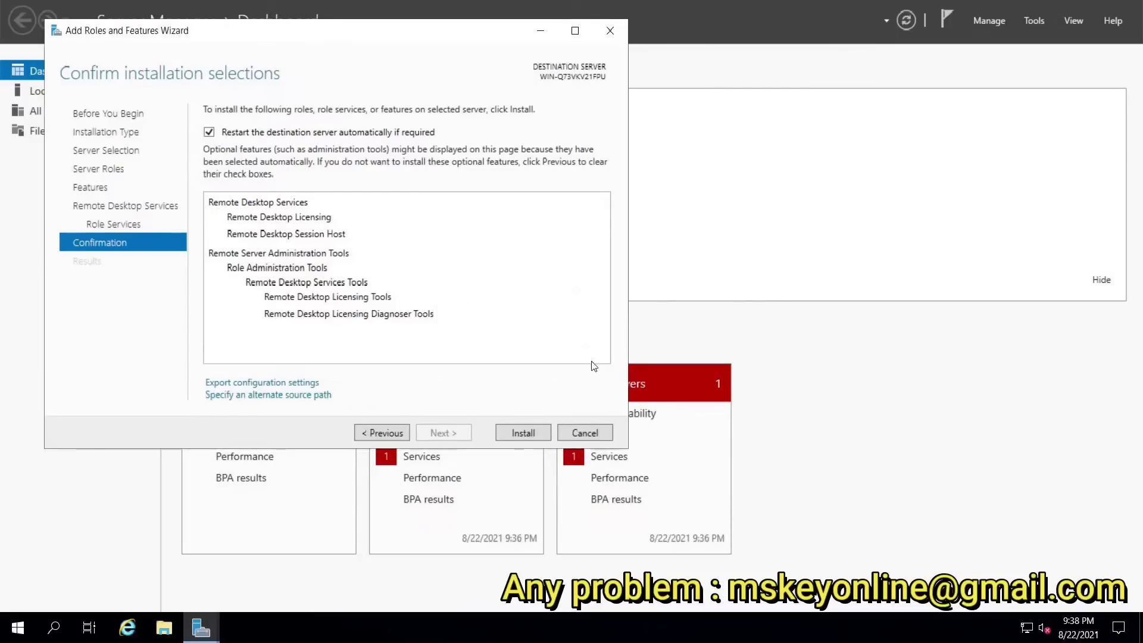
{"action": "left_click", "coordinate": [512, 435]}
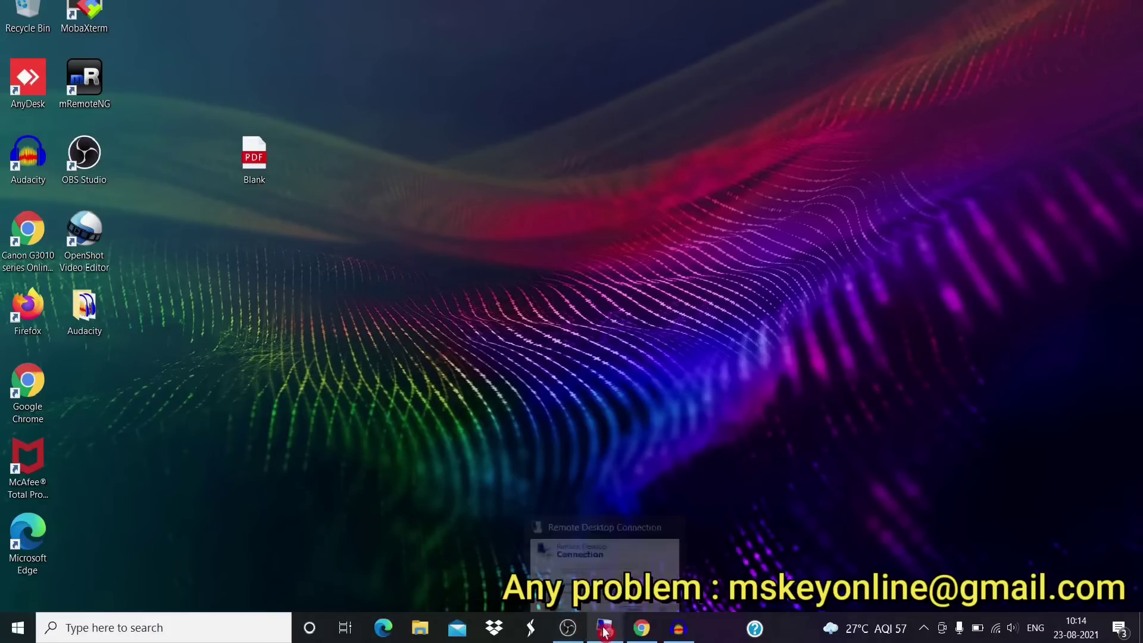
Step: Reconnect to 185.210.137.214 via Remote Desktop Connection and enter the account password
{"action": "left_click", "coordinate": [605, 632]}
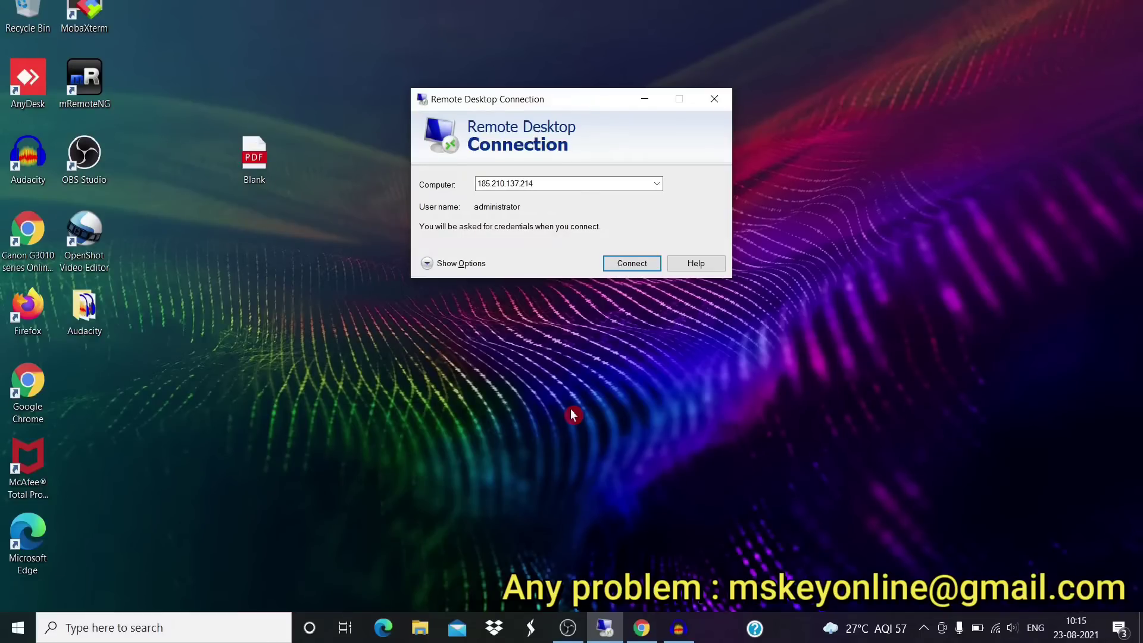
{"action": "left_click", "coordinate": [625, 266]}
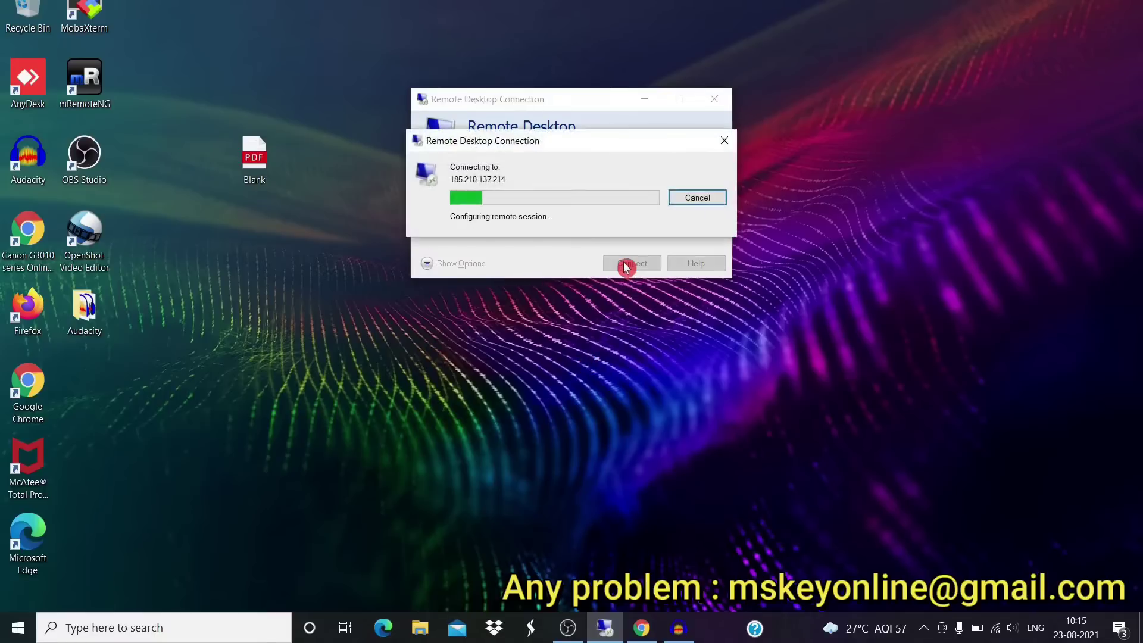
{"action": "left_click", "coordinate": [485, 192]}
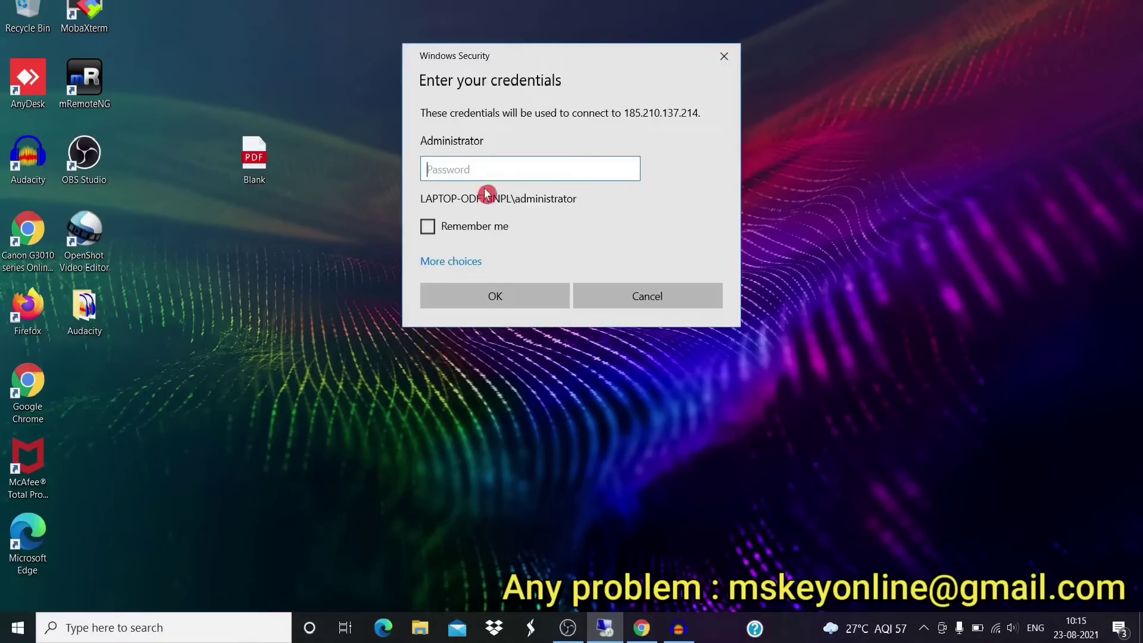
{"action": "type", "text": "****"}
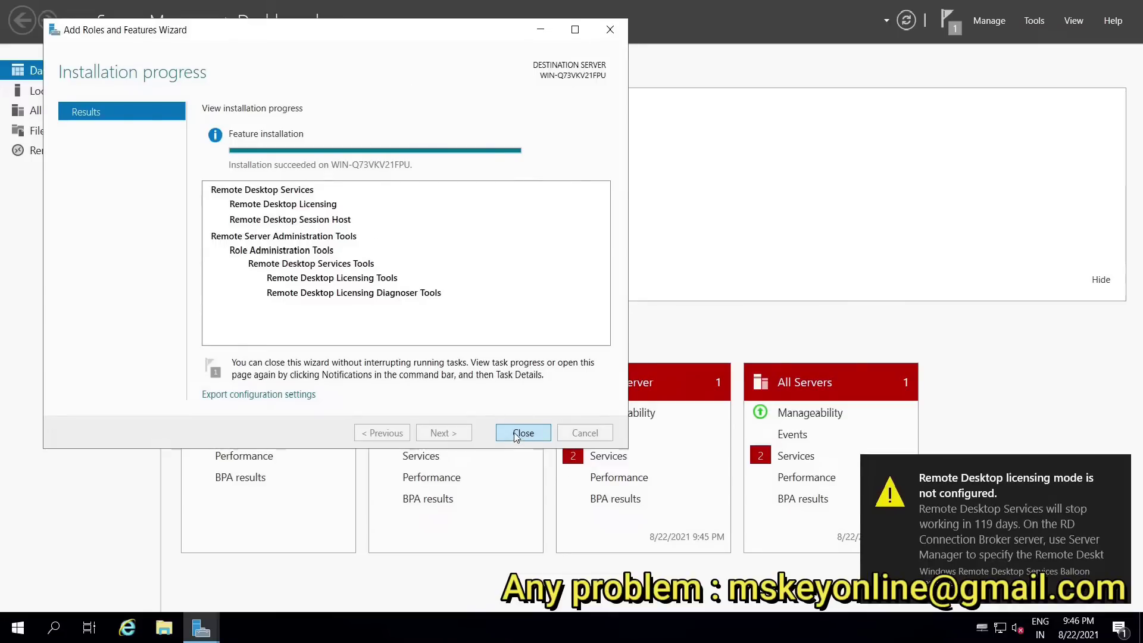
Step: Close the finished wizard and launch RD Licensing Manager from the Remote Desktop Services servers list
{"action": "left_click", "coordinate": [516, 434]}
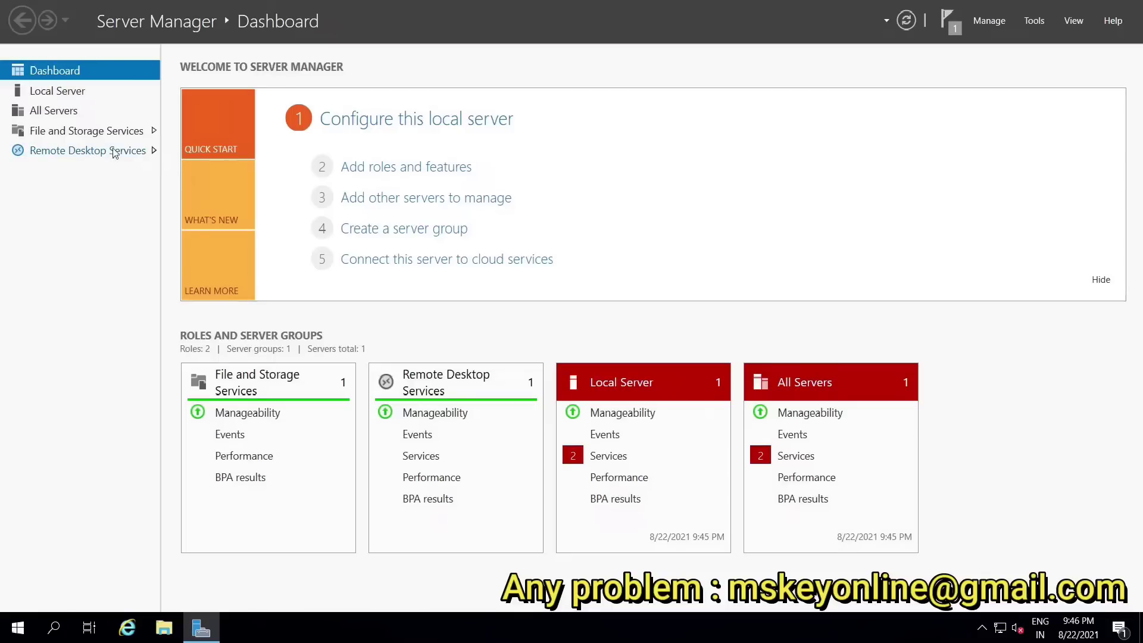
{"action": "left_click", "coordinate": [107, 156]}
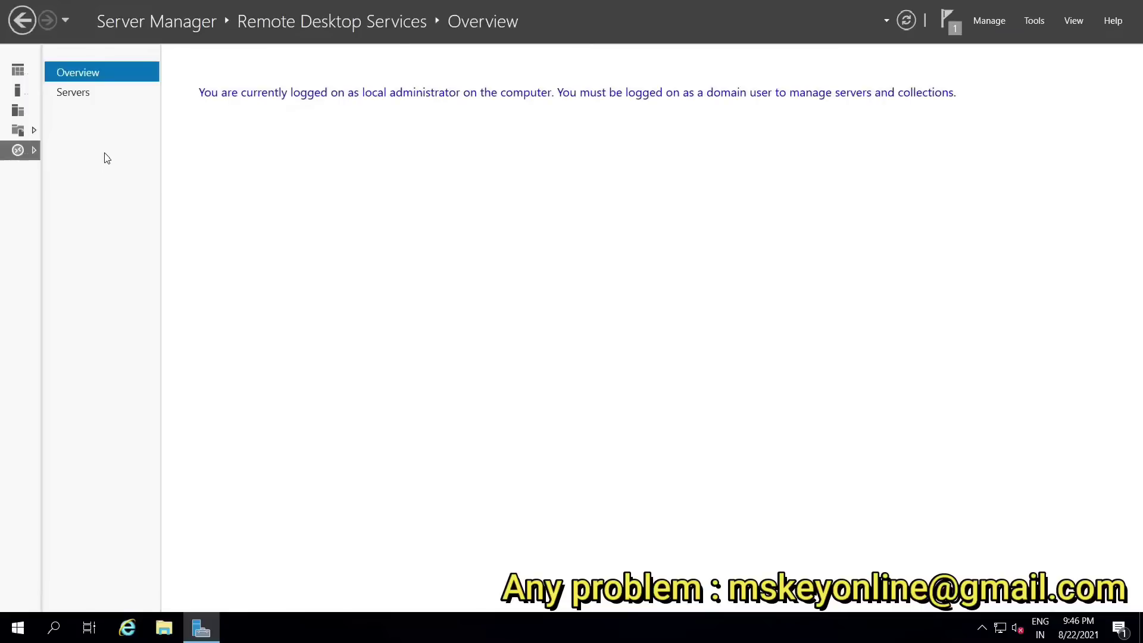
{"action": "left_click", "coordinate": [83, 94]}
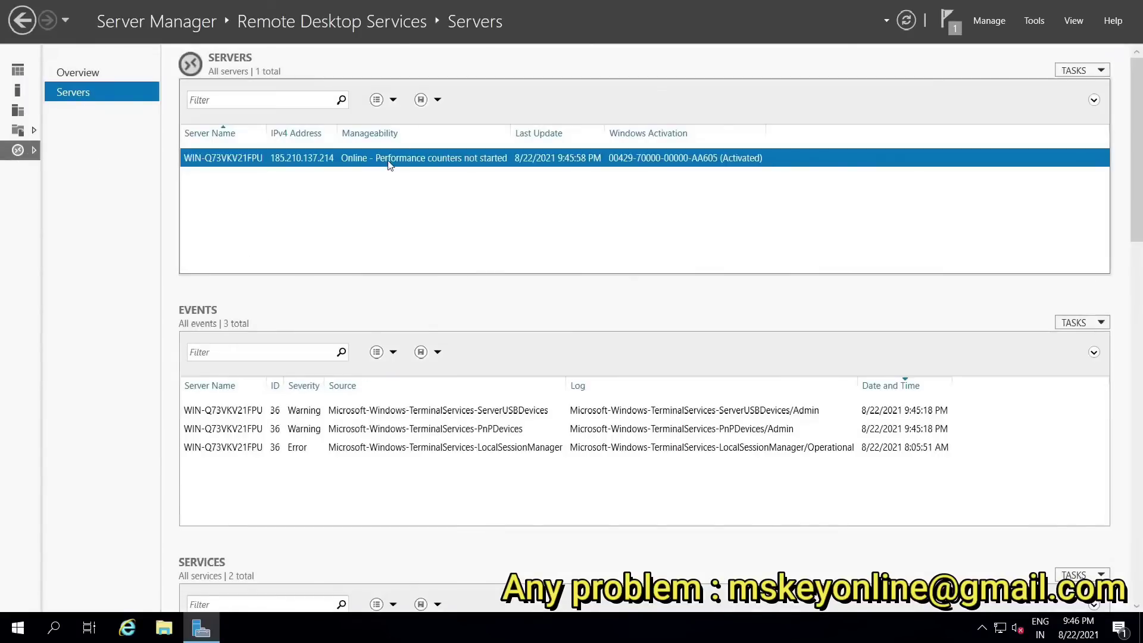
{"action": "right_click", "coordinate": [387, 165]}
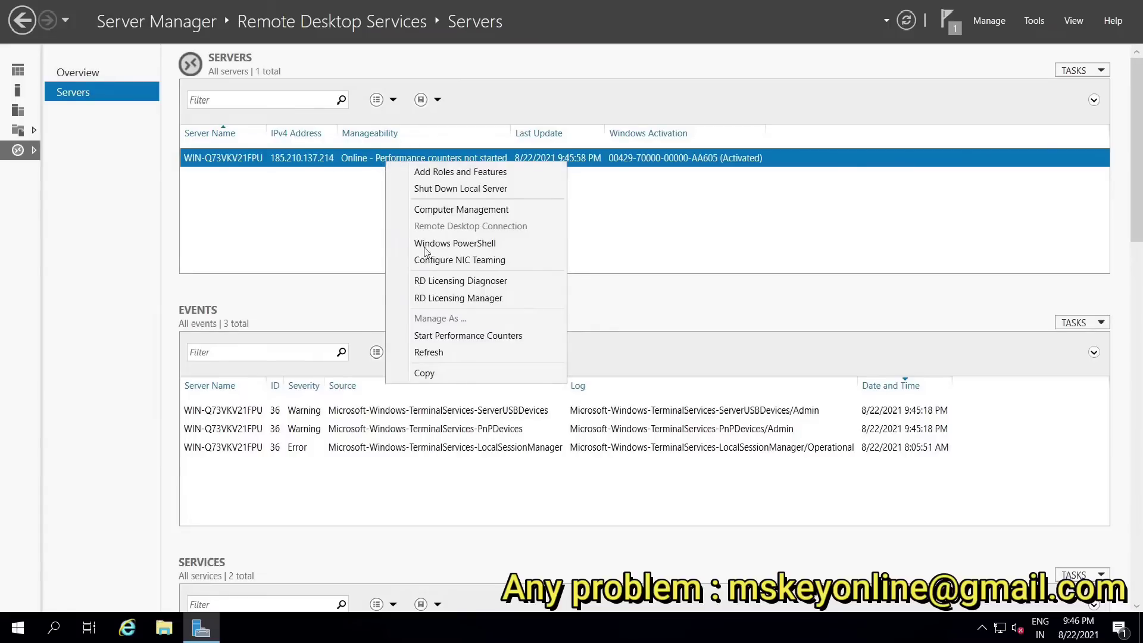
{"action": "left_click", "coordinate": [459, 302]}
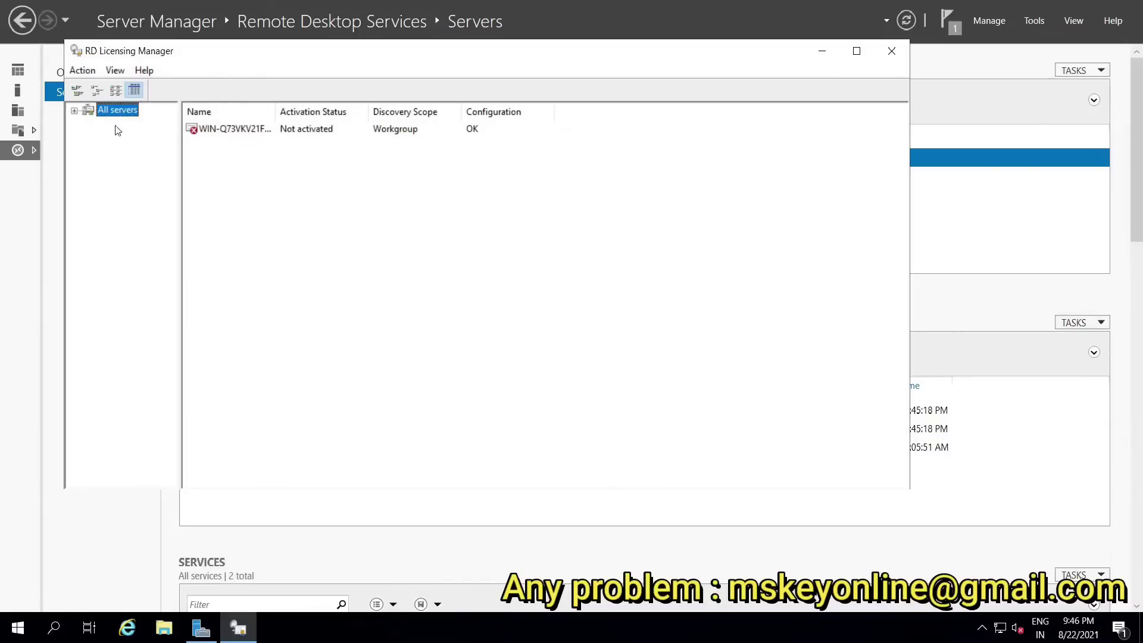
Step: Expand All servers and choose Activate Server from the license server's context menu
{"action": "left_click", "coordinate": [74, 111]}
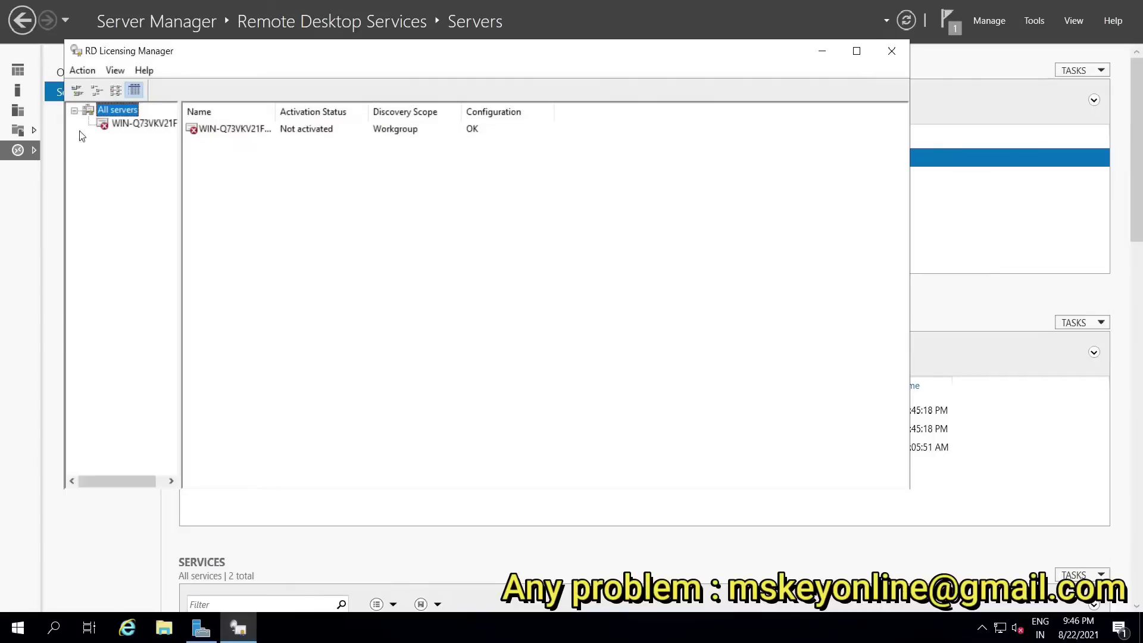
{"action": "left_click", "coordinate": [140, 124]}
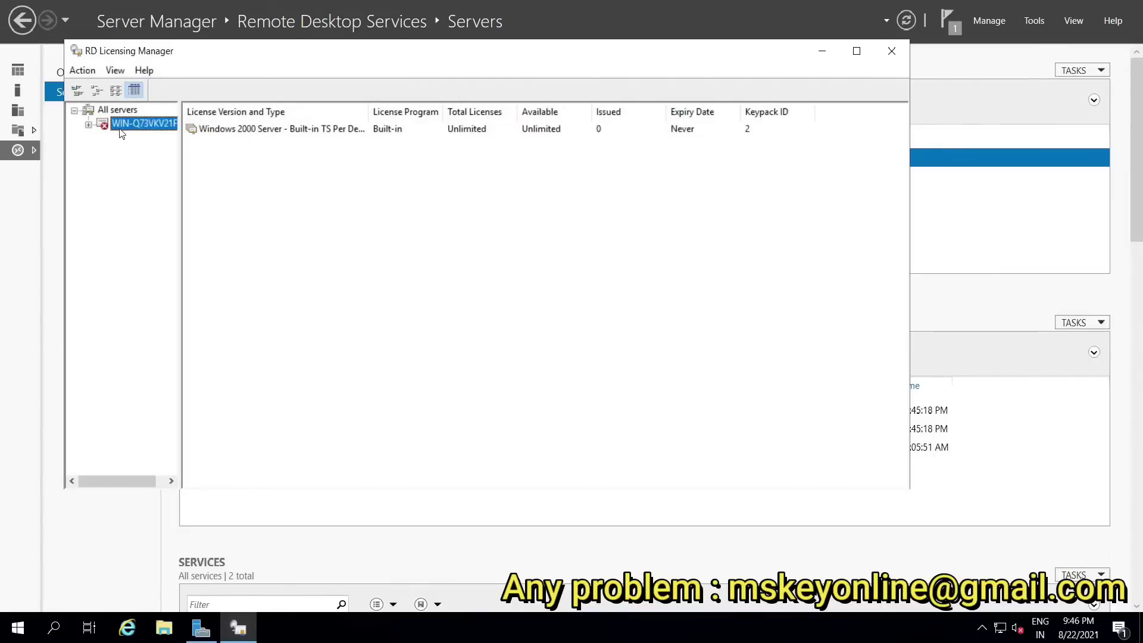
{"action": "left_click", "coordinate": [89, 125]}
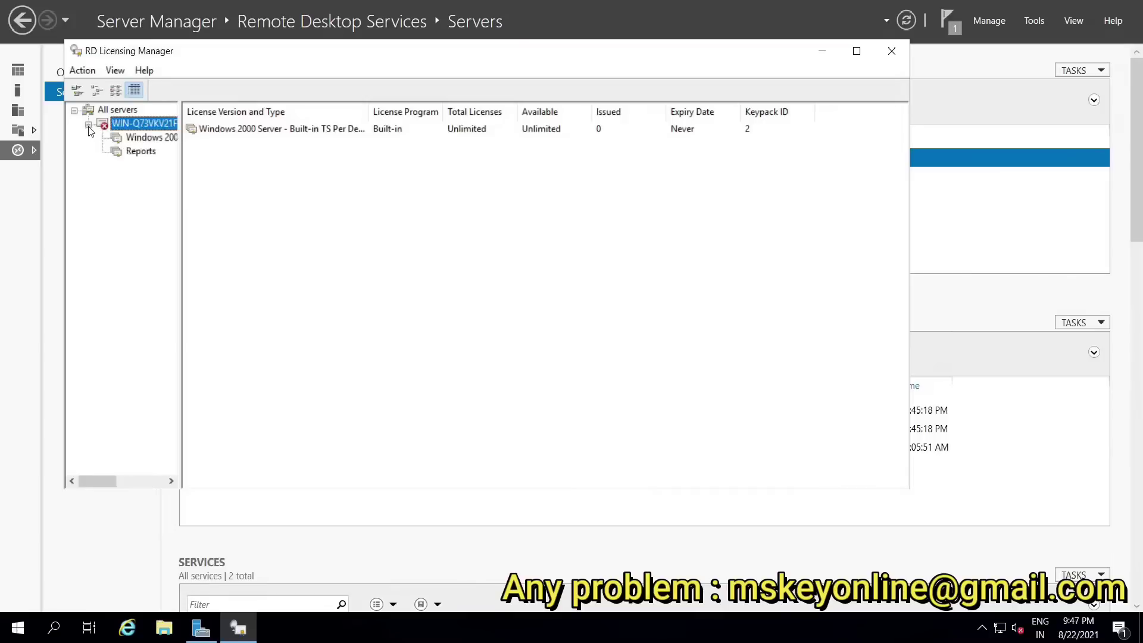
{"action": "right_click", "coordinate": [127, 127]}
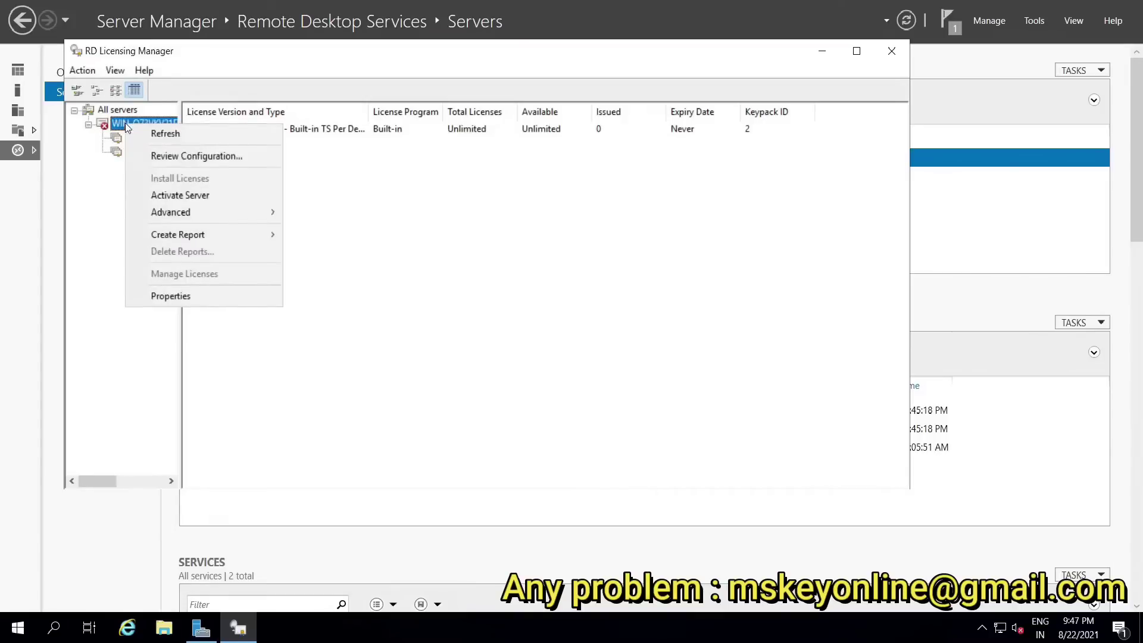
{"action": "mouse_move", "coordinate": [185, 205]}
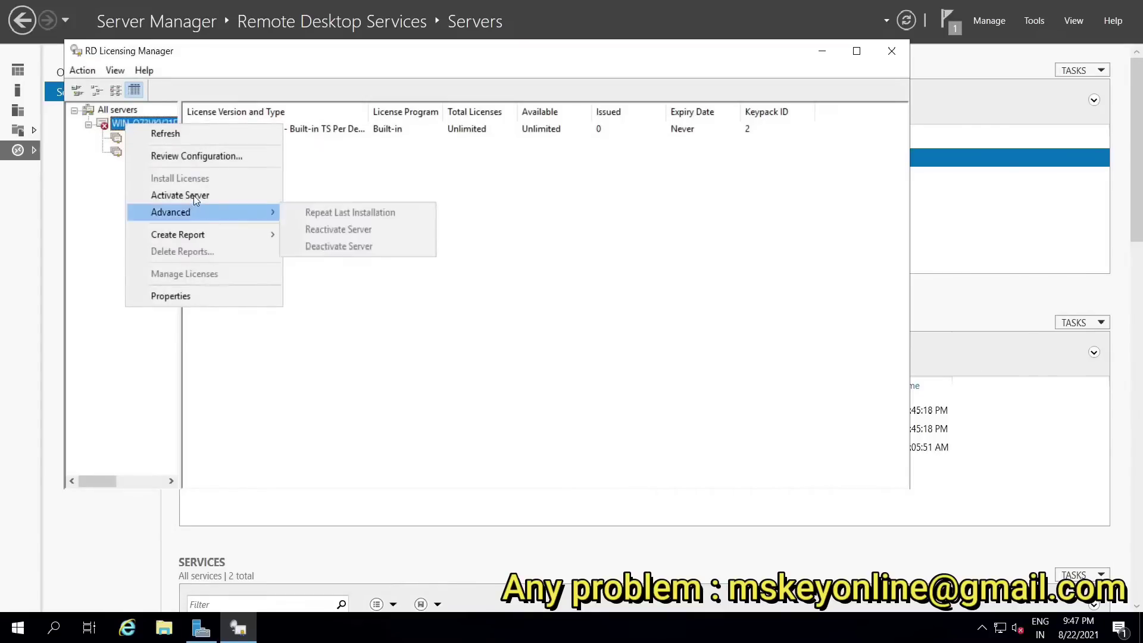
{"action": "left_click", "coordinate": [195, 196]}
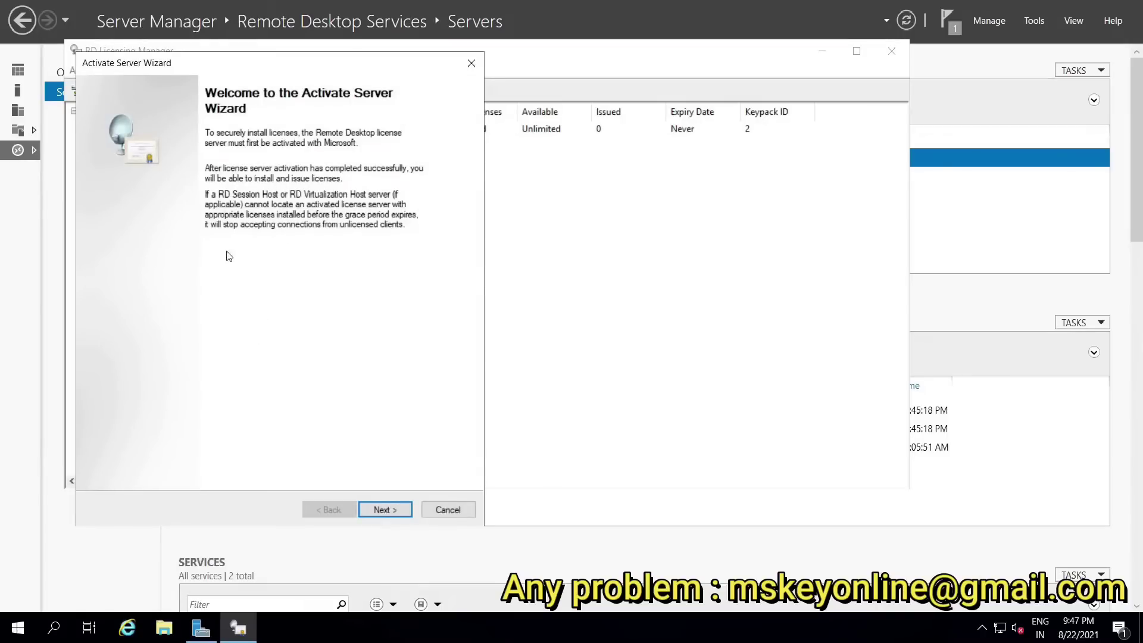
Step: Keep automatic connection as the activation method and enter the last name
{"action": "left_click", "coordinate": [384, 510]}
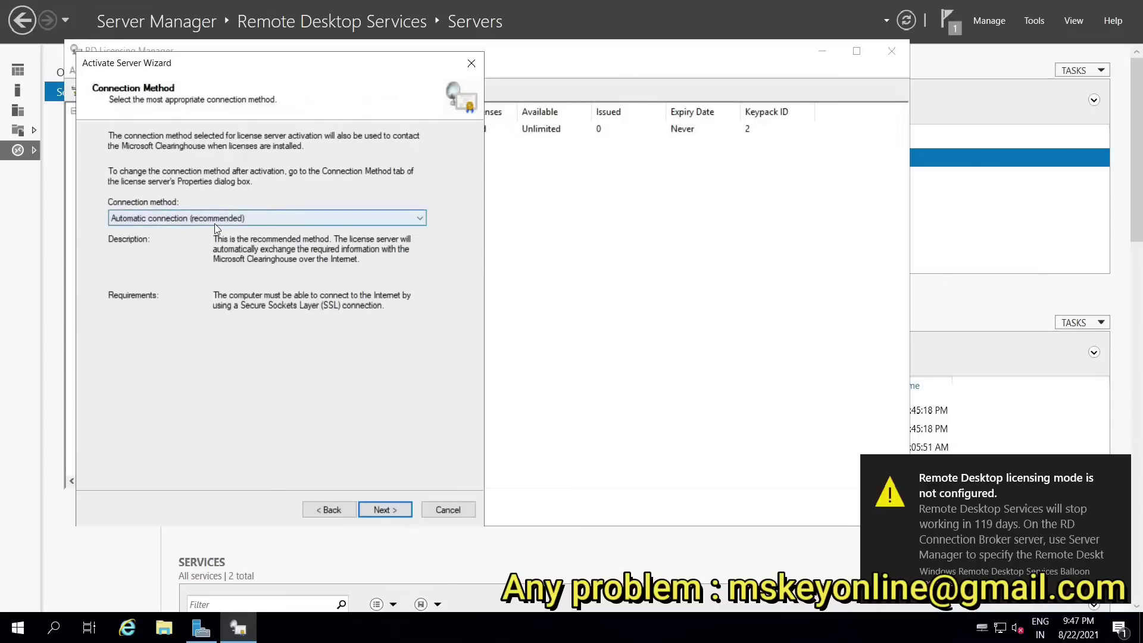
{"action": "left_click", "coordinate": [382, 510]}
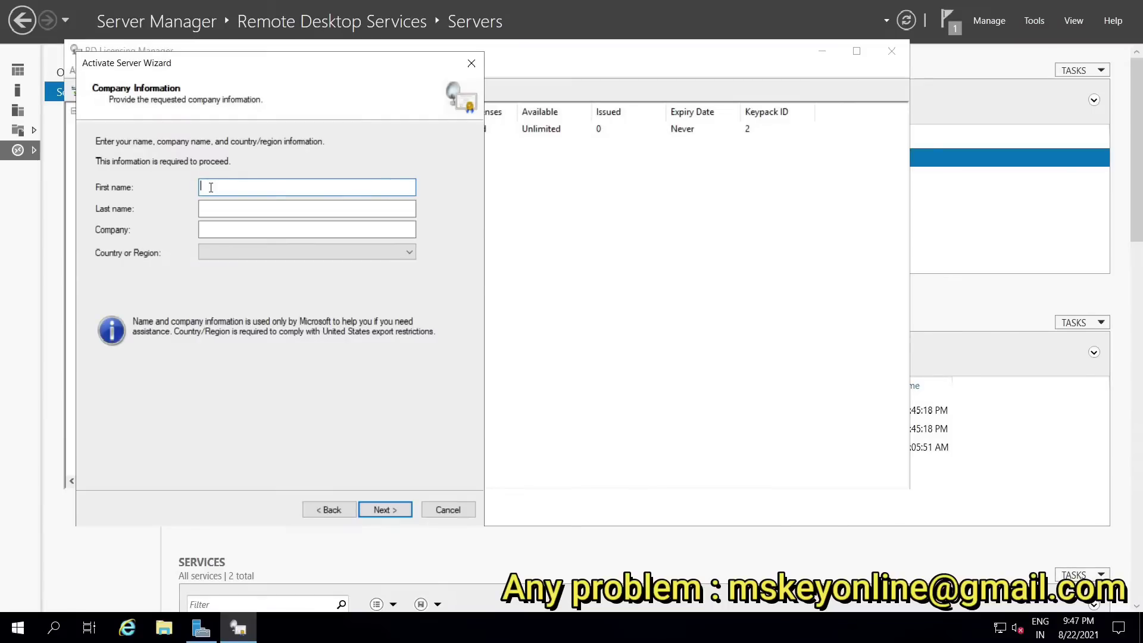
{"action": "left_click", "coordinate": [306, 208]}
{"action": "type", "text": "test"}
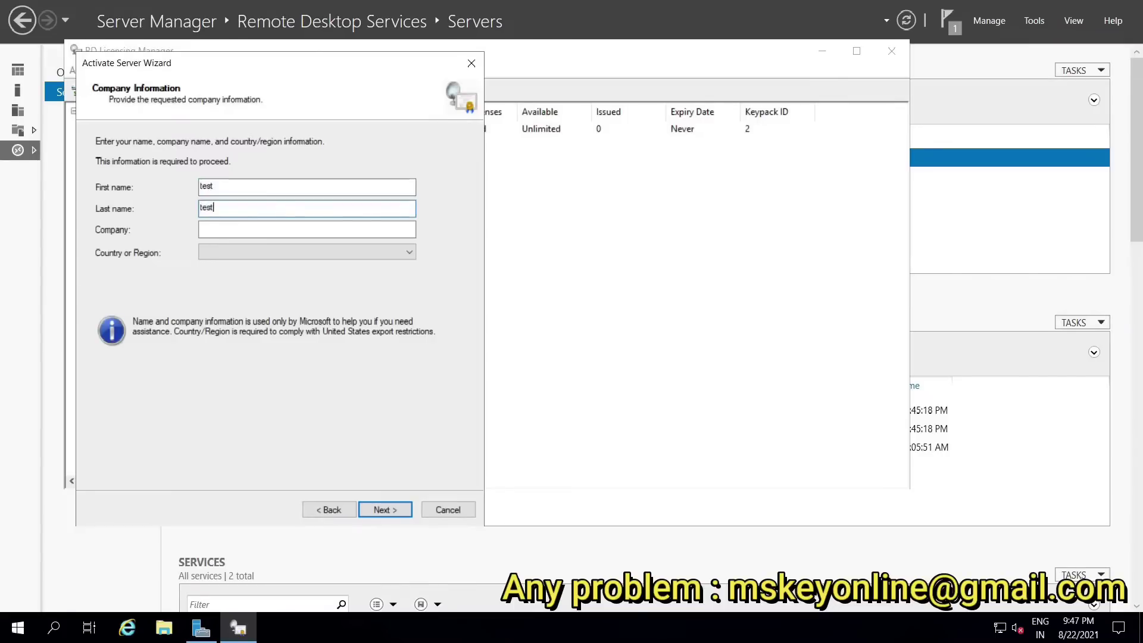
Step: Choose United States as the country, enter company 'gp dh', and continue
{"action": "left_click", "coordinate": [216, 252]}
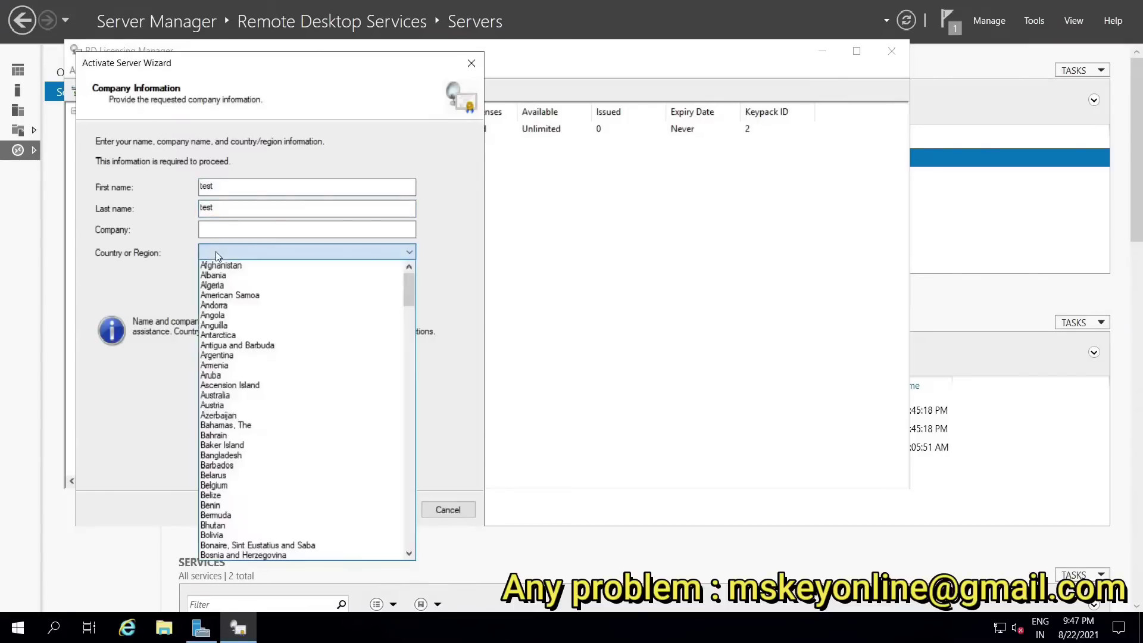
{"action": "key", "text": "u"}
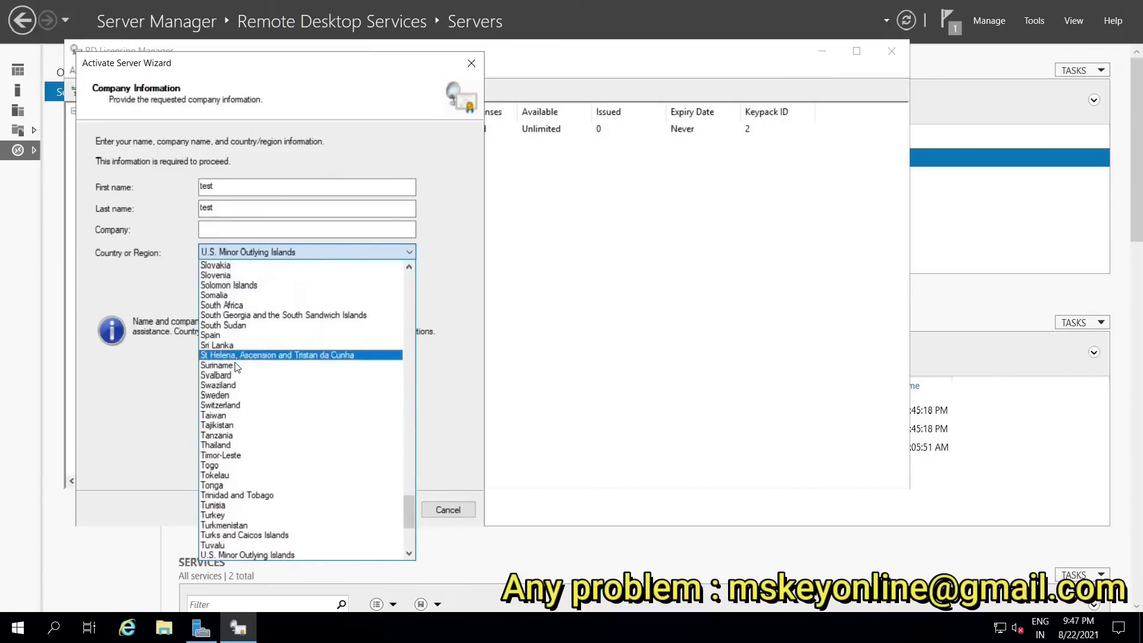
{"action": "scroll", "coordinate": [235, 480], "scroll_direction": "down", "scroll_amount": 3}
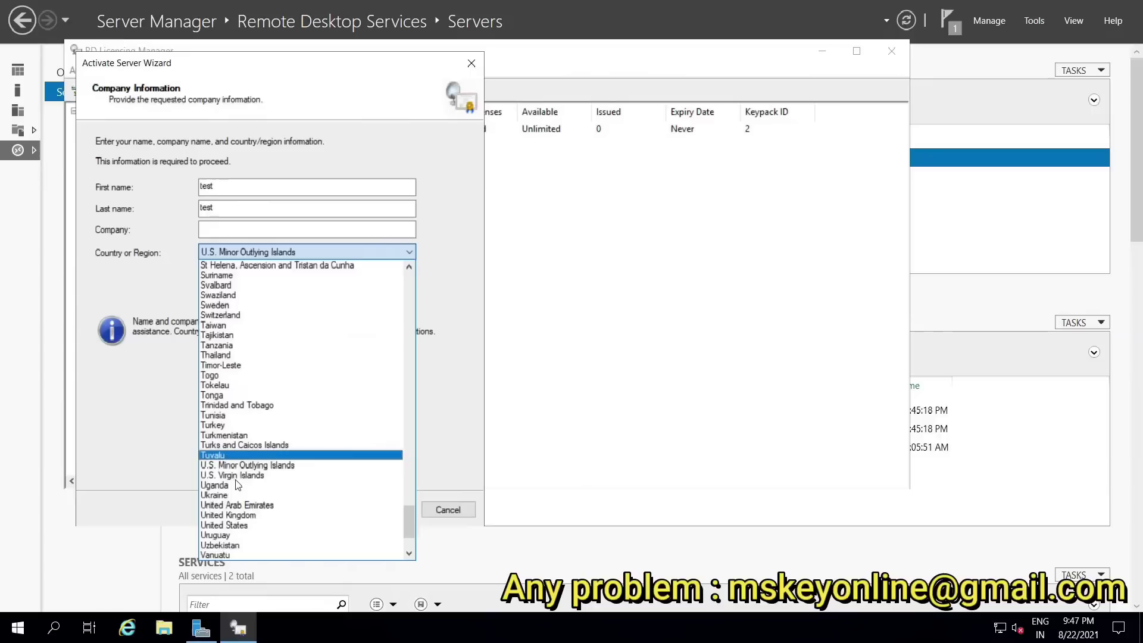
{"action": "scroll", "coordinate": [241, 487], "scroll_direction": "down", "scroll_amount": 1}
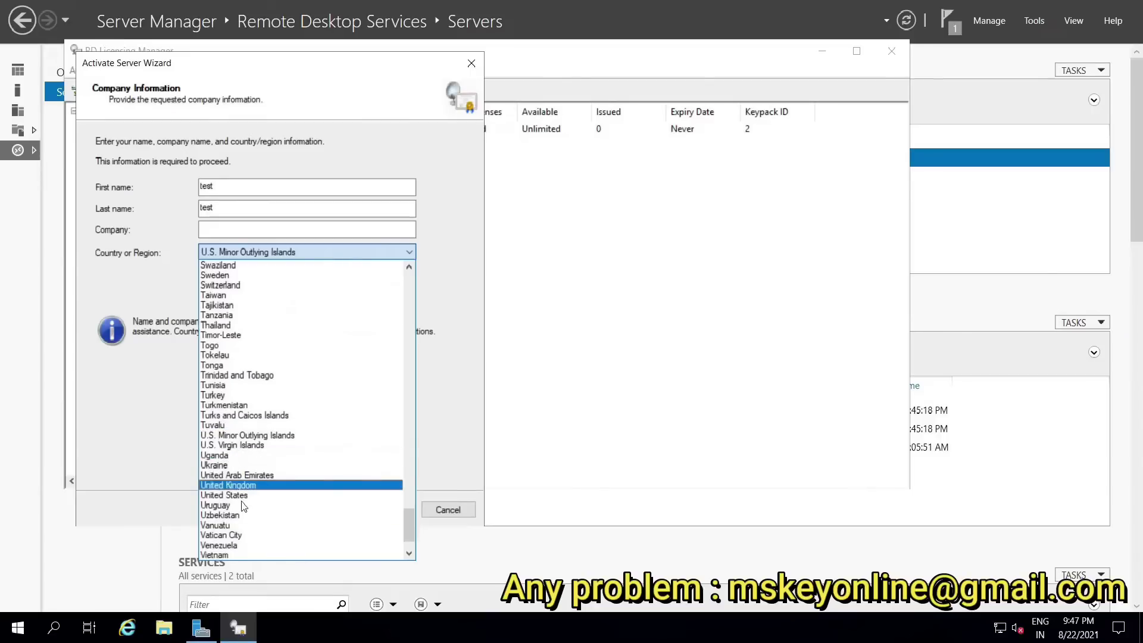
{"action": "left_click", "coordinate": [241, 495]}
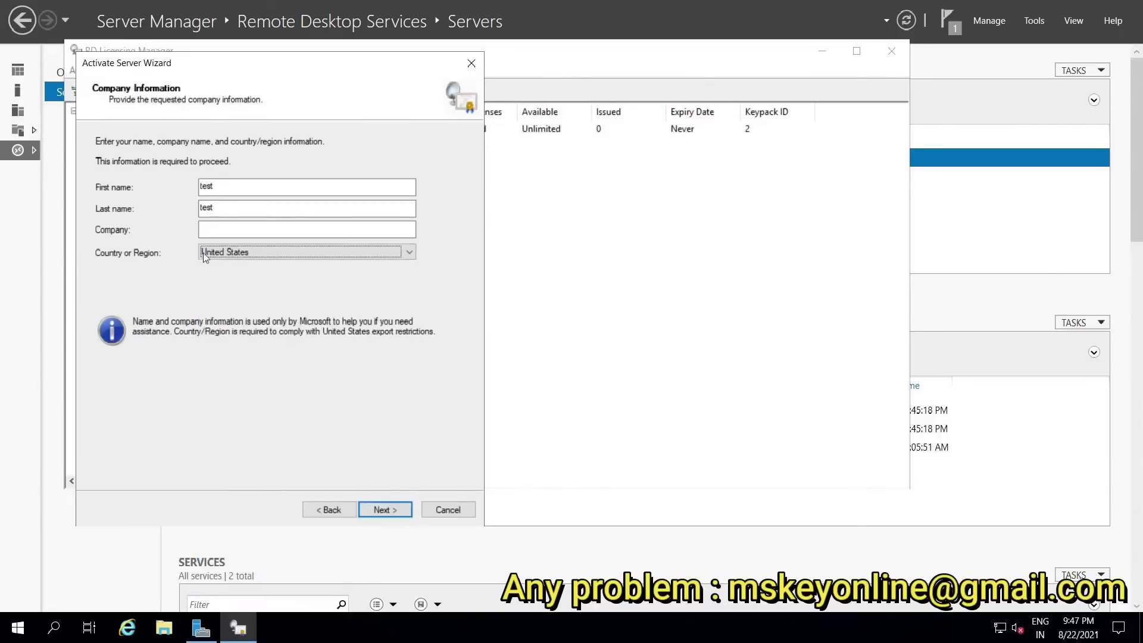
{"action": "left_click", "coordinate": [206, 231]}
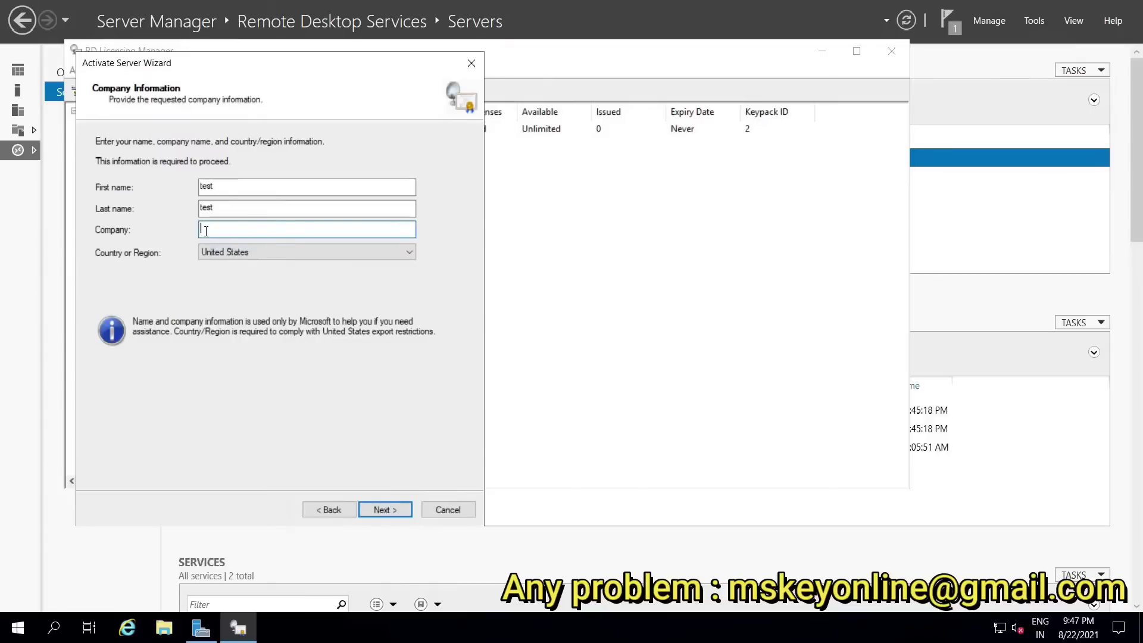
{"action": "type", "text": "gp dh"}
{"action": "left_click", "coordinate": [383, 511]}
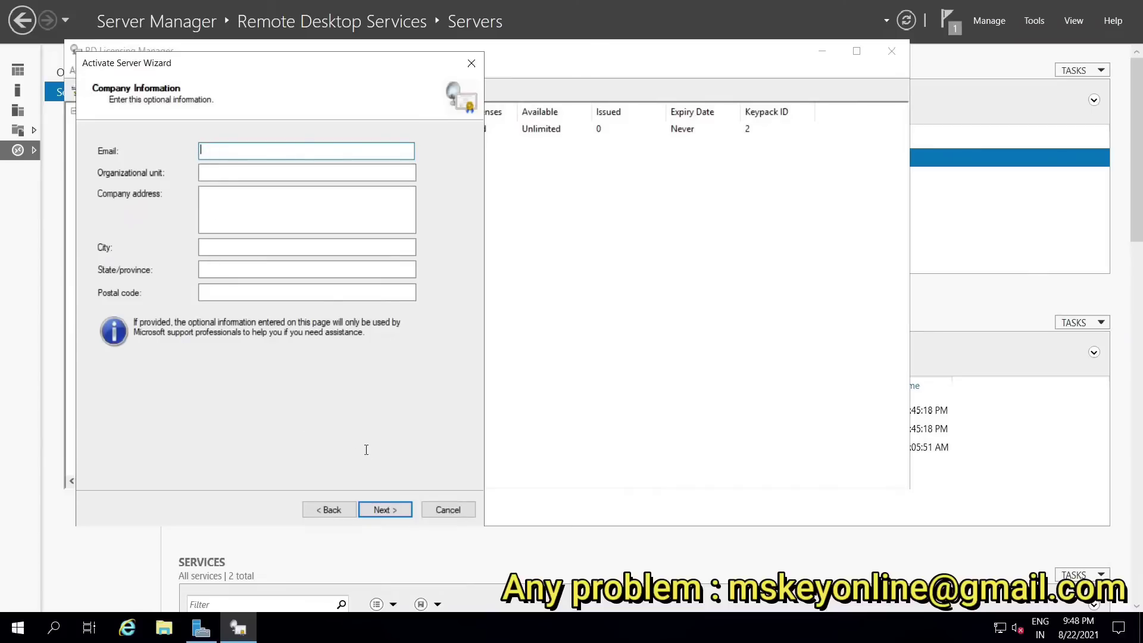
Step: Skip the optional company details to activate the server, then proceed to installing licenses
{"action": "left_click", "coordinate": [383, 512]}
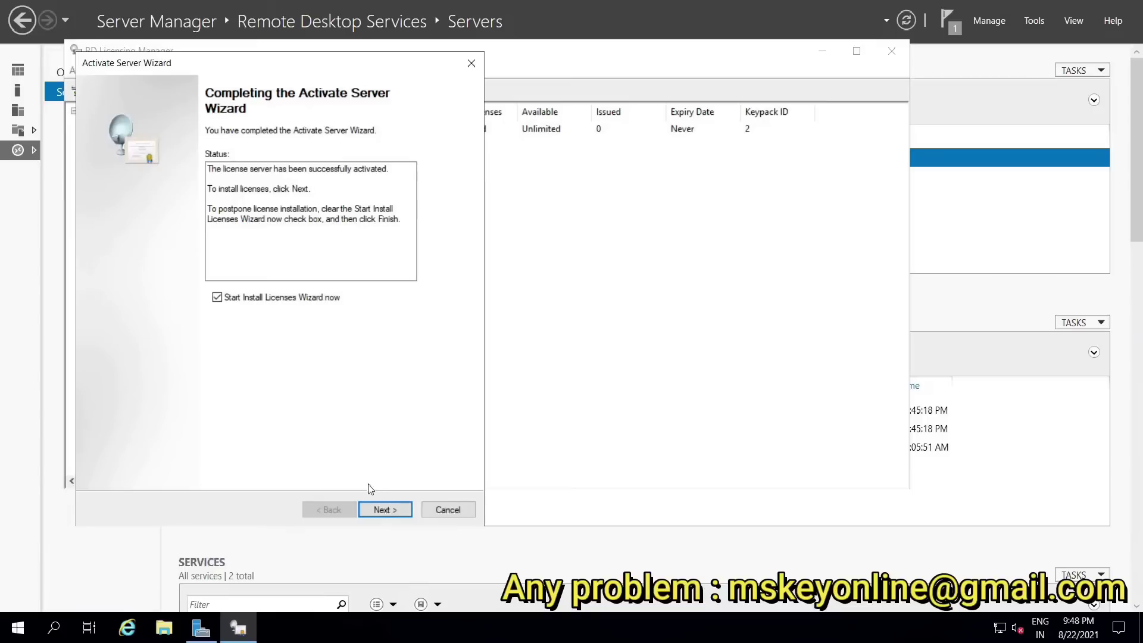
{"action": "left_click", "coordinate": [384, 513]}
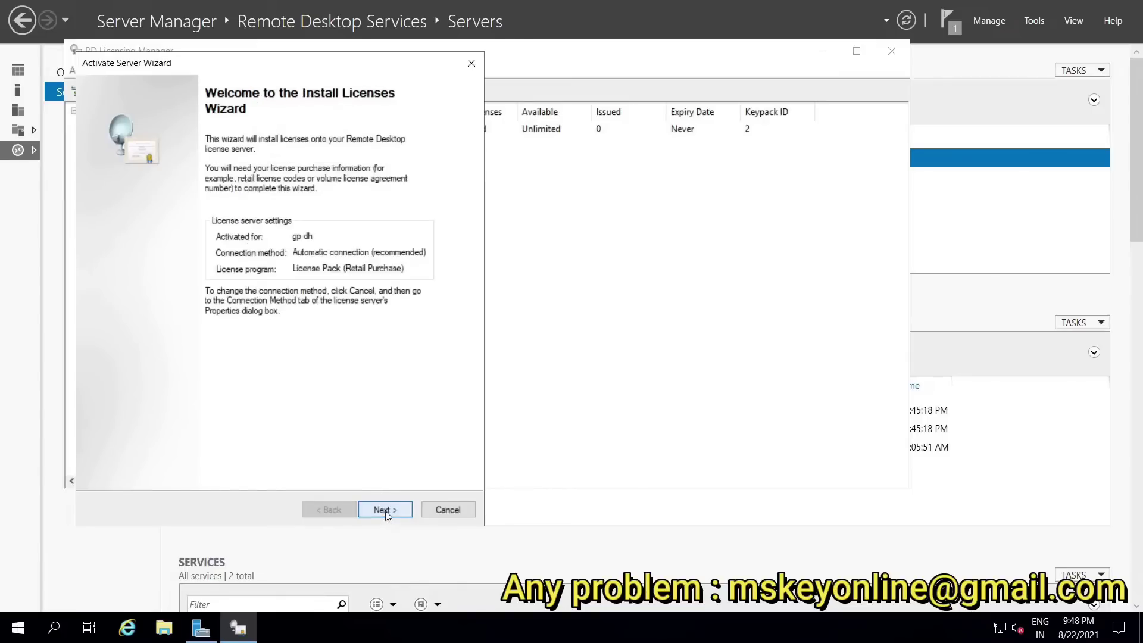
Step: Keep License Pack (Retail Purchase) as the license program and advance to the License Code page
{"action": "left_click", "coordinate": [386, 512]}
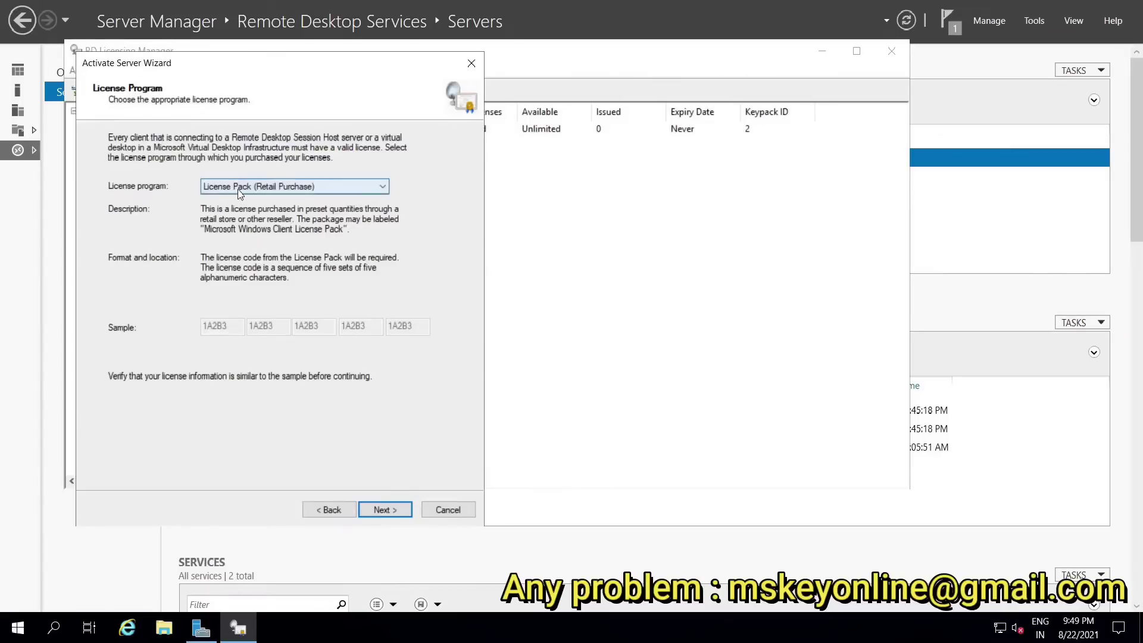
{"action": "left_click", "coordinate": [359, 186]}
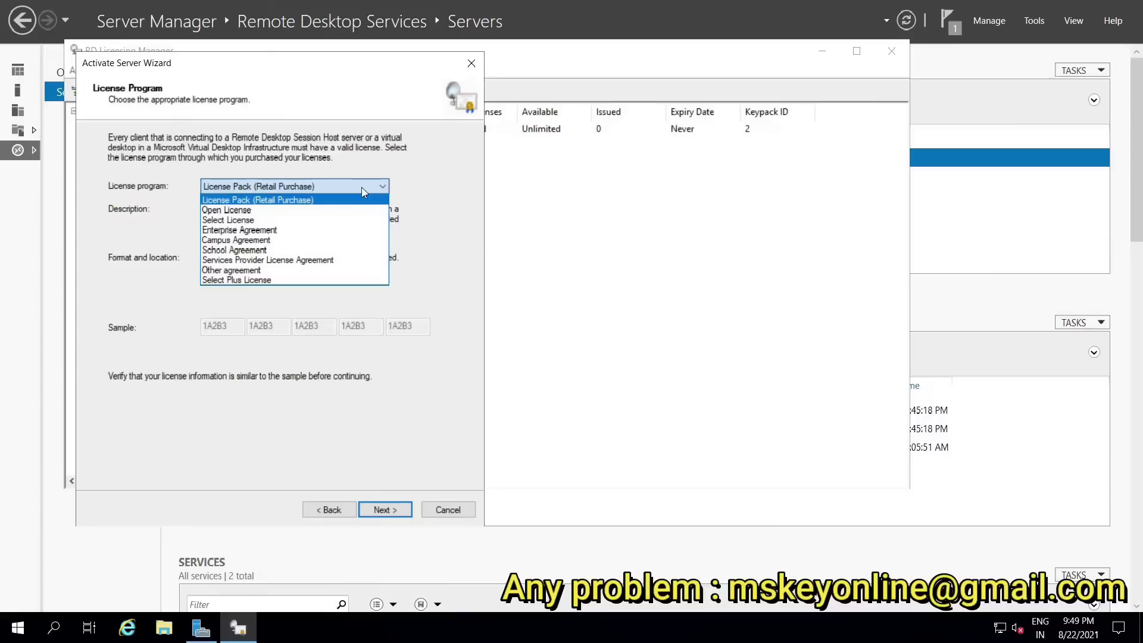
{"action": "left_click", "coordinate": [362, 187]}
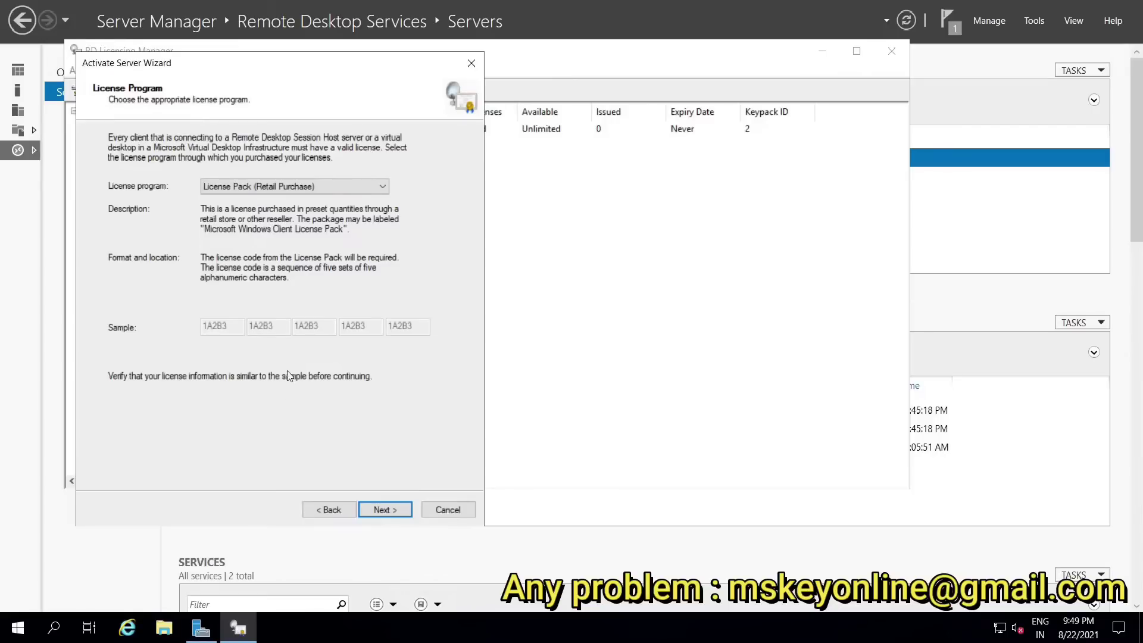
{"action": "left_click", "coordinate": [382, 511]}
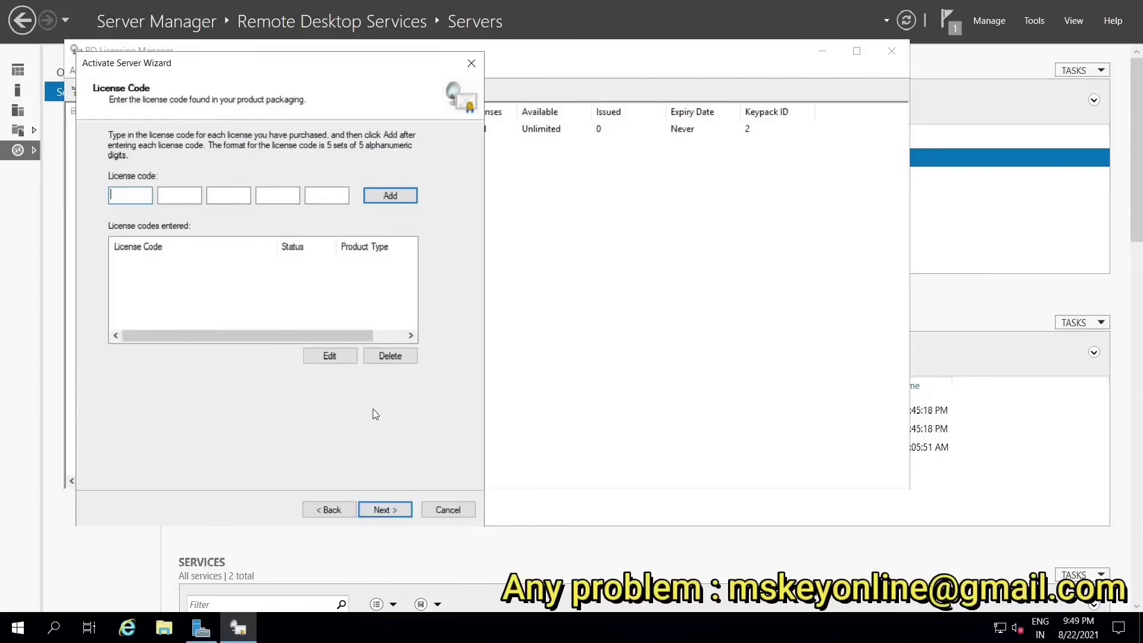
Step: Go back, switch the program to Services Provider License Agreement, and enter the agreement number
{"action": "left_click", "coordinate": [327, 510]}
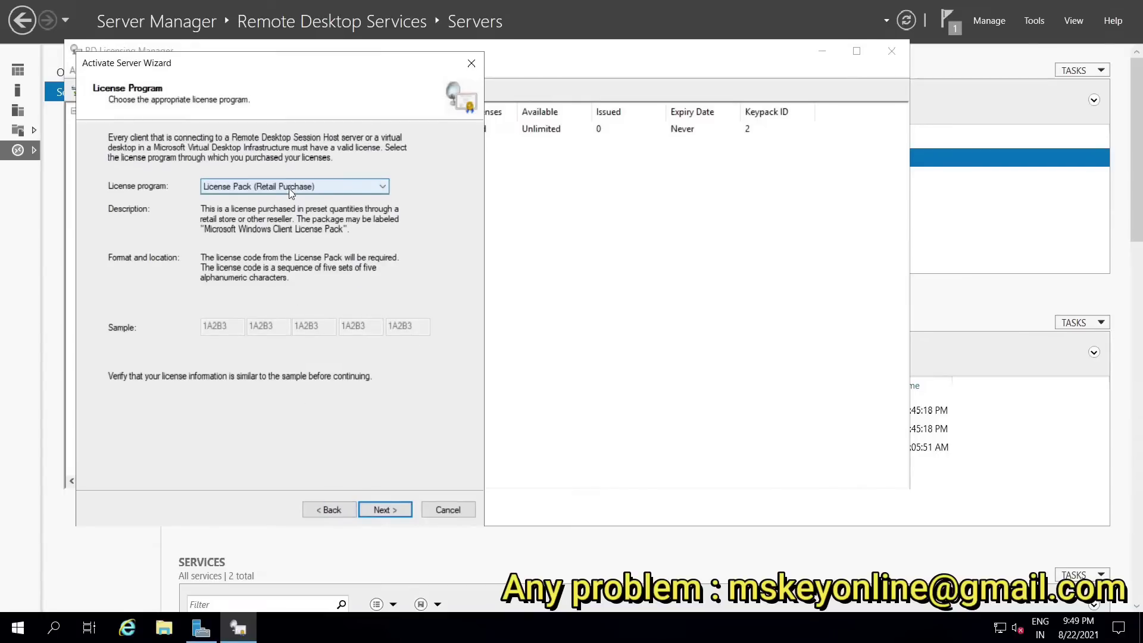
{"action": "left_click", "coordinate": [288, 188]}
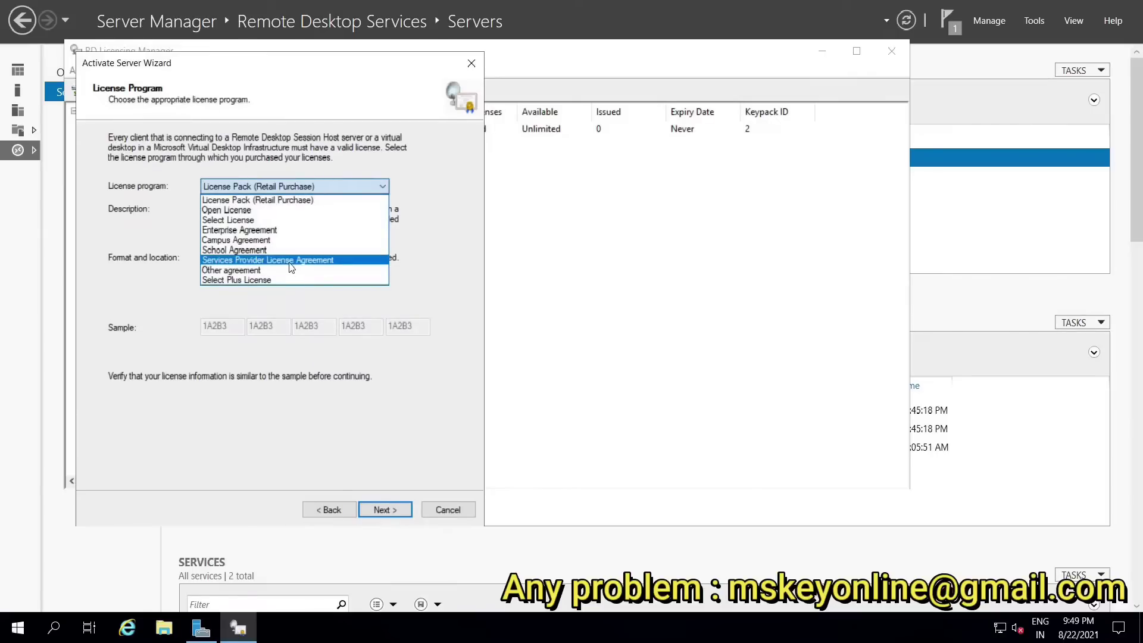
{"action": "left_click", "coordinate": [292, 261]}
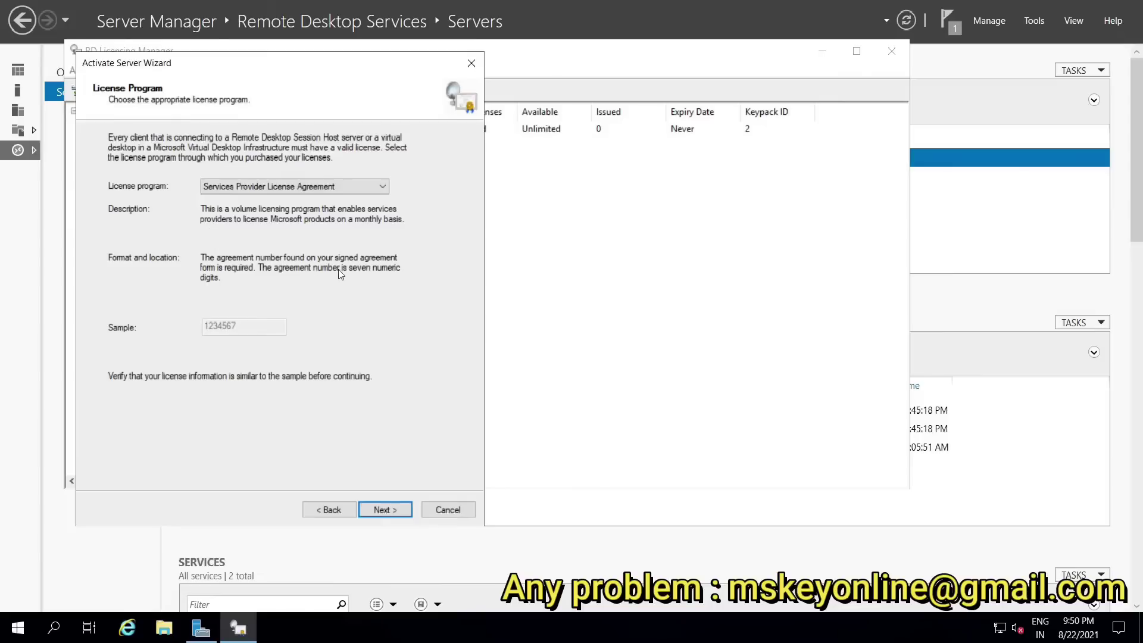
{"action": "left_click", "coordinate": [384, 510]}
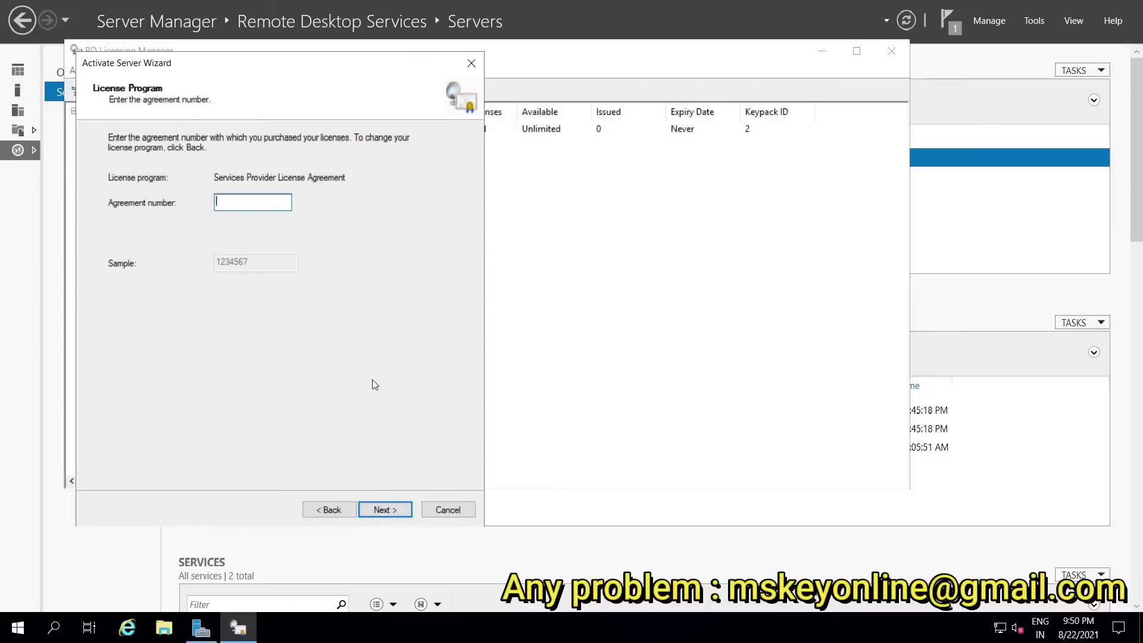
{"action": "type", "text": "95654685"}
Step: Choose Windows Server 2019 and RDS Per User CAL, enter the license quantity, and install
{"action": "left_click", "coordinate": [384, 508]}
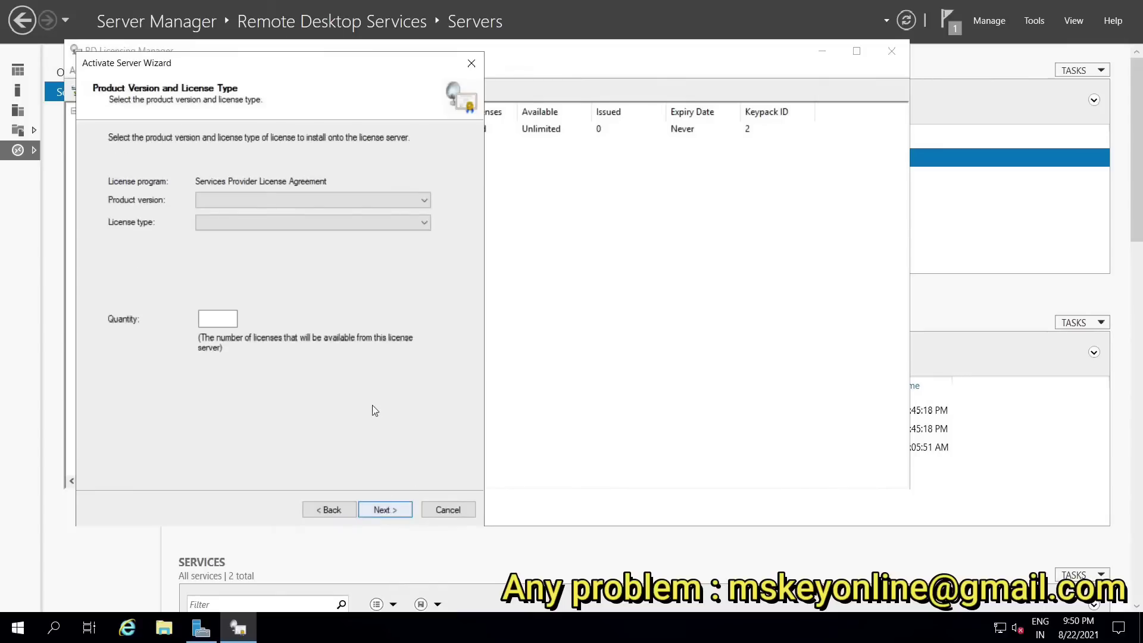
{"action": "left_click", "coordinate": [299, 201]}
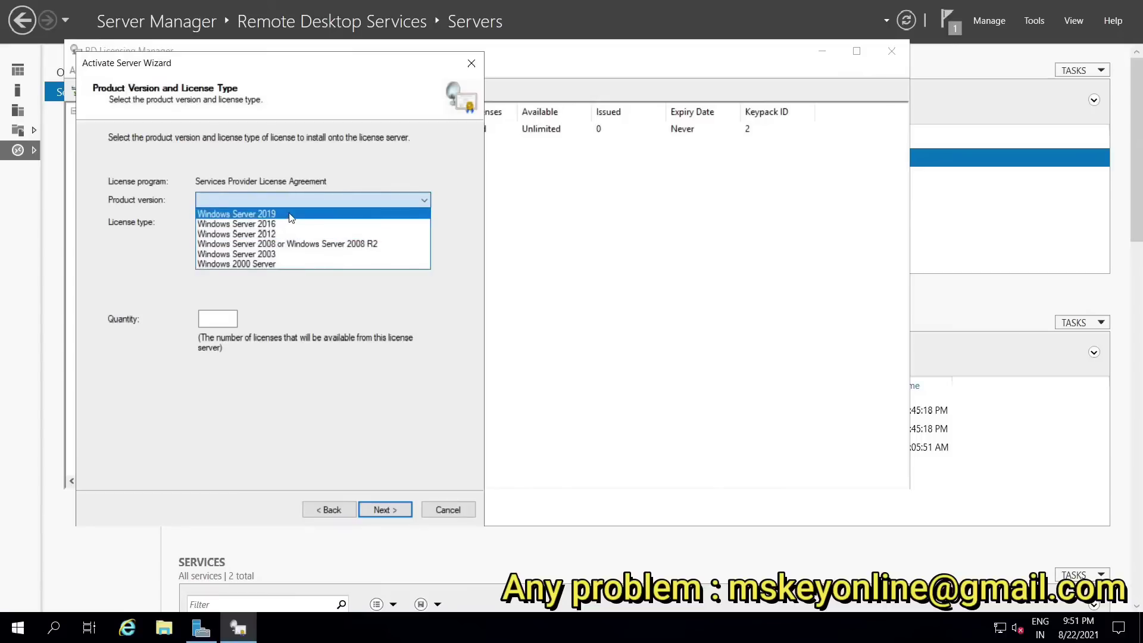
{"action": "left_click", "coordinate": [290, 216]}
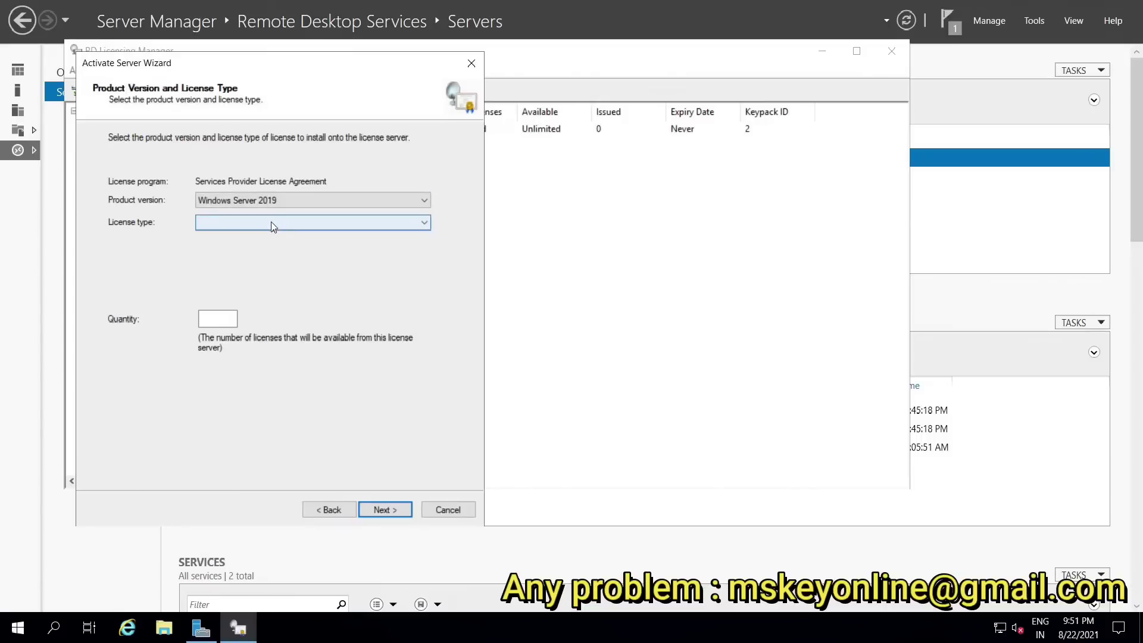
{"action": "left_click", "coordinate": [271, 223]}
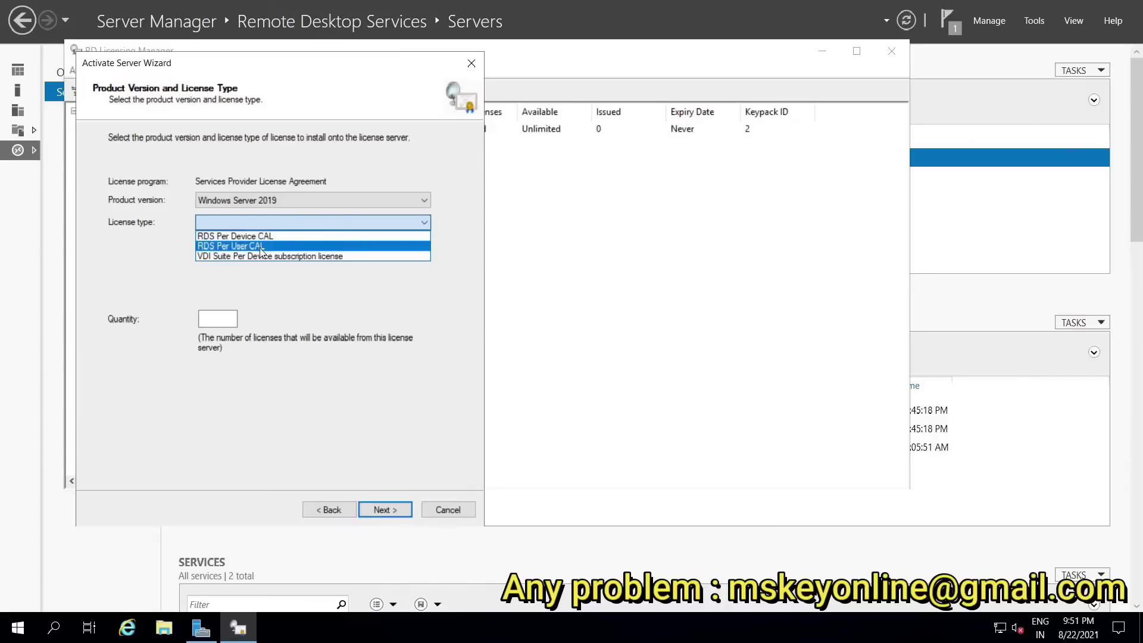
{"action": "left_click", "coordinate": [260, 247]}
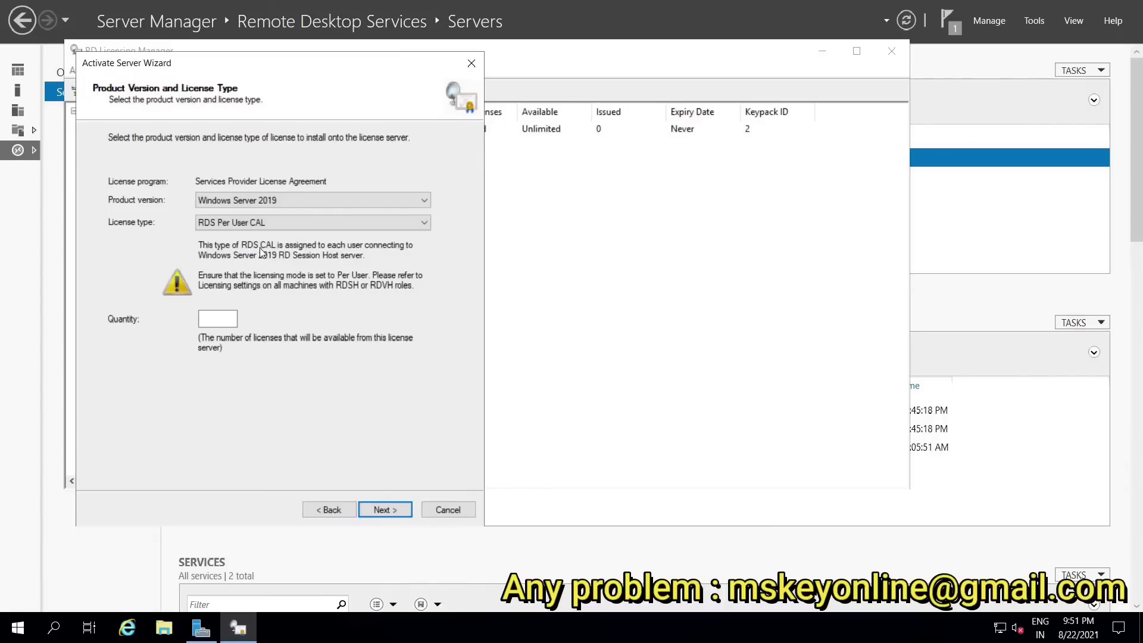
{"action": "left_click", "coordinate": [217, 319]}
{"action": "left_click", "coordinate": [216, 320]}
{"action": "left_click", "coordinate": [377, 509]}
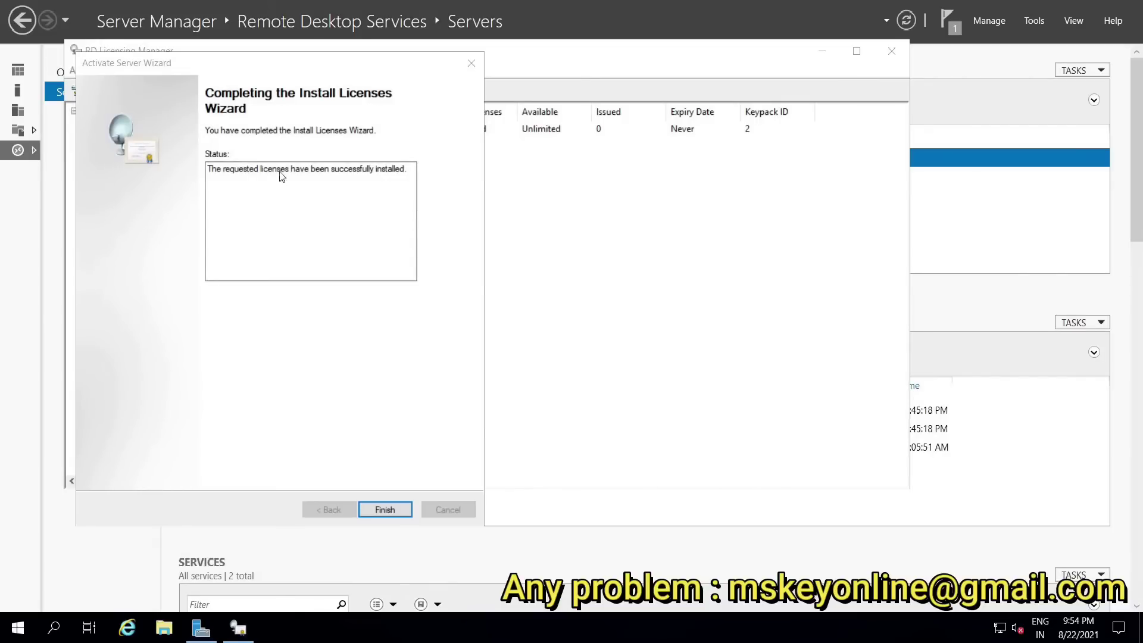
Step: Finish the wizard, widen the license name column, and select the Windows Server 2019 Per User CAL pack
{"action": "left_click", "coordinate": [384, 511]}
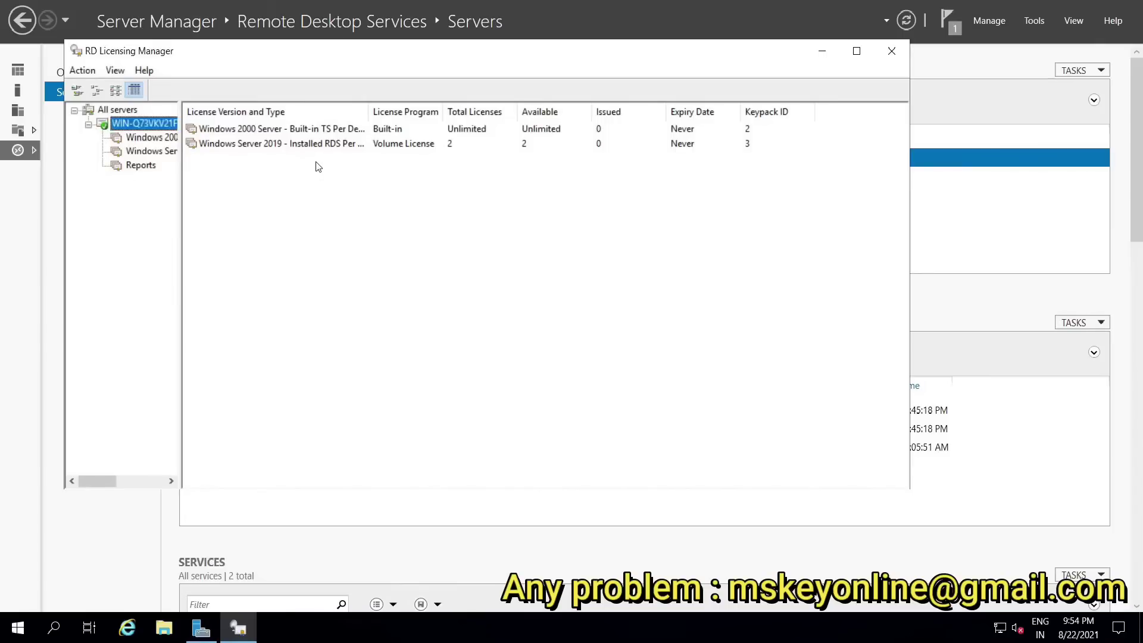
{"action": "left_click", "coordinate": [379, 113]}
{"action": "left_click_drag", "start_coordinate": [379, 113], "coordinate": [406, 113]}
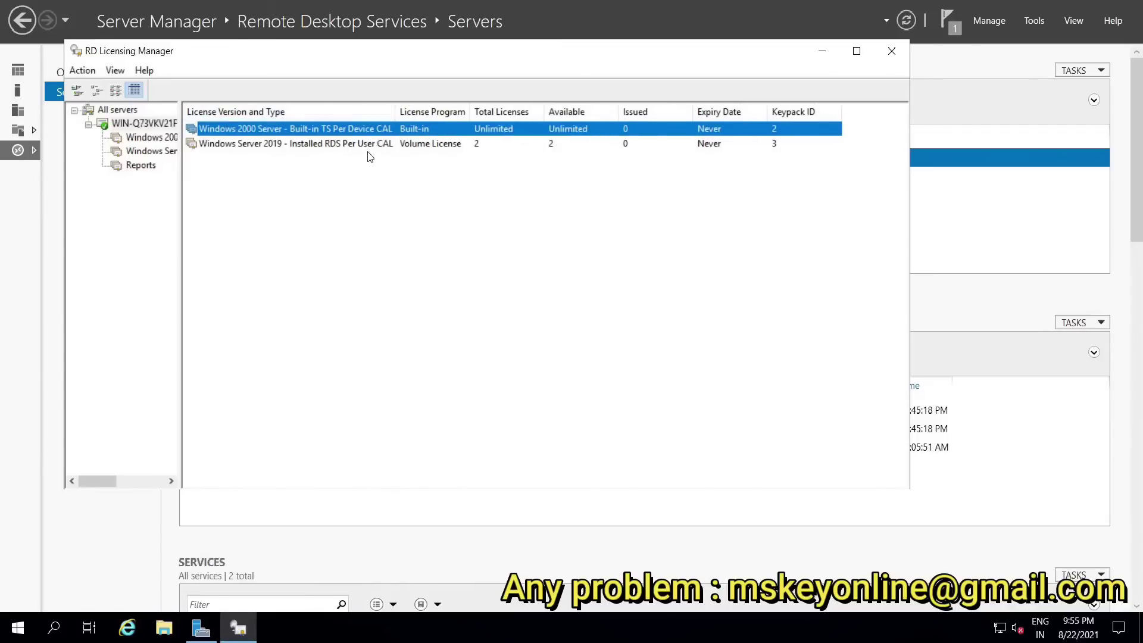
{"action": "left_click", "coordinate": [292, 146]}
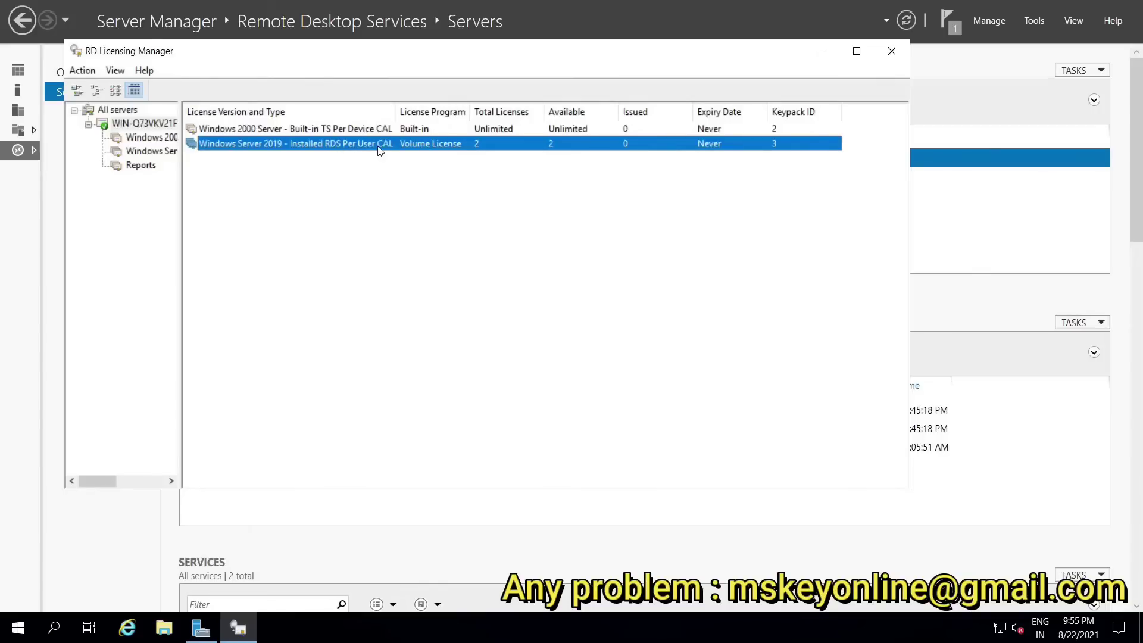
Step: Minimize RD Licensing Manager and launch RD Licensing Diagnoser from the local server's context menu
{"action": "left_click", "coordinate": [820, 54]}
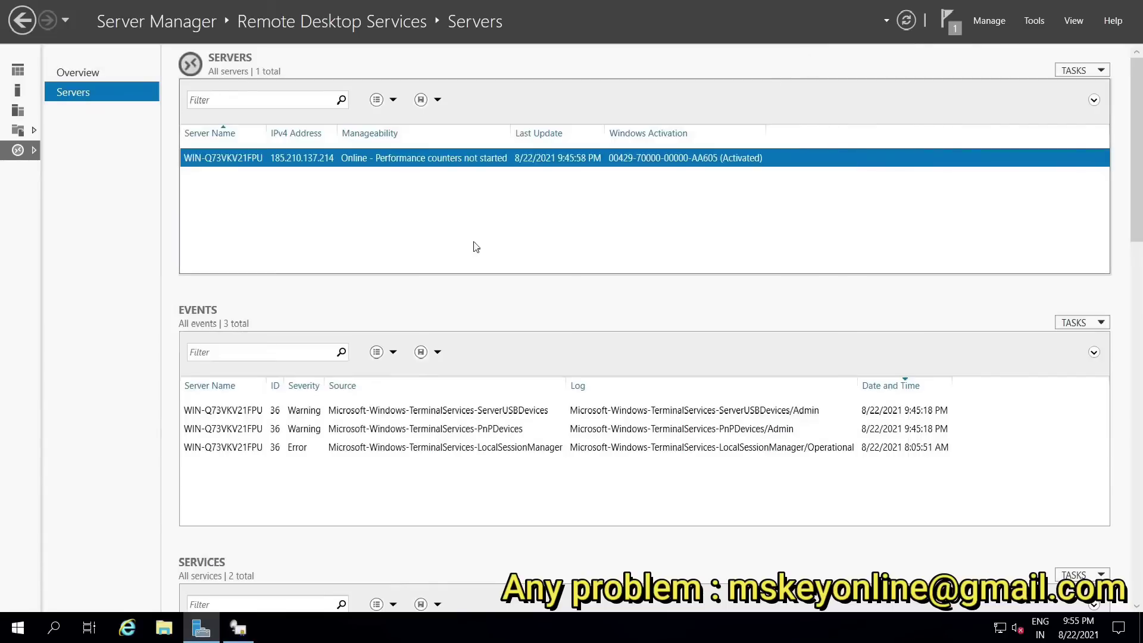
{"action": "right_click", "coordinate": [365, 164]}
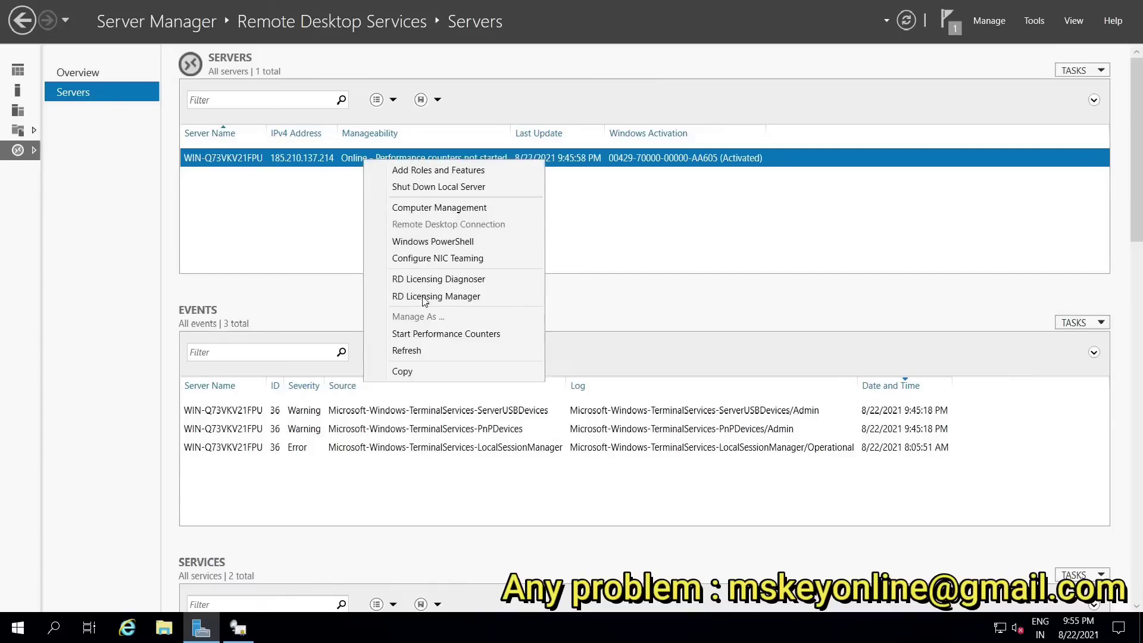
{"action": "left_click", "coordinate": [449, 281]}
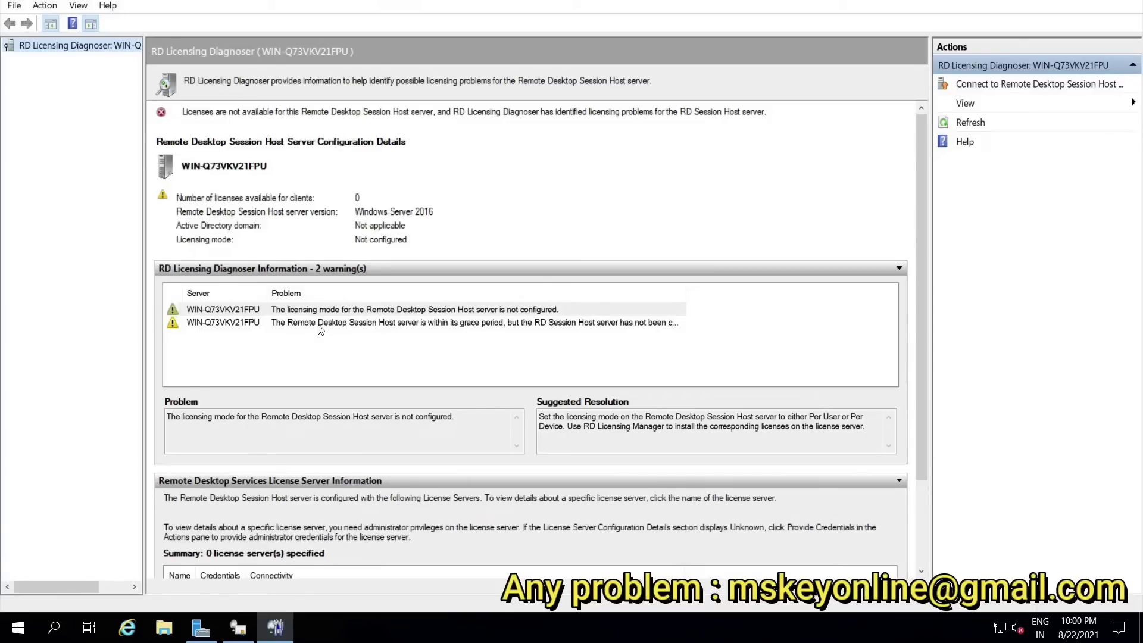
Step: Find Run through Start search and enter gpedit.msc in its Open box
{"action": "left_click", "coordinate": [19, 635]}
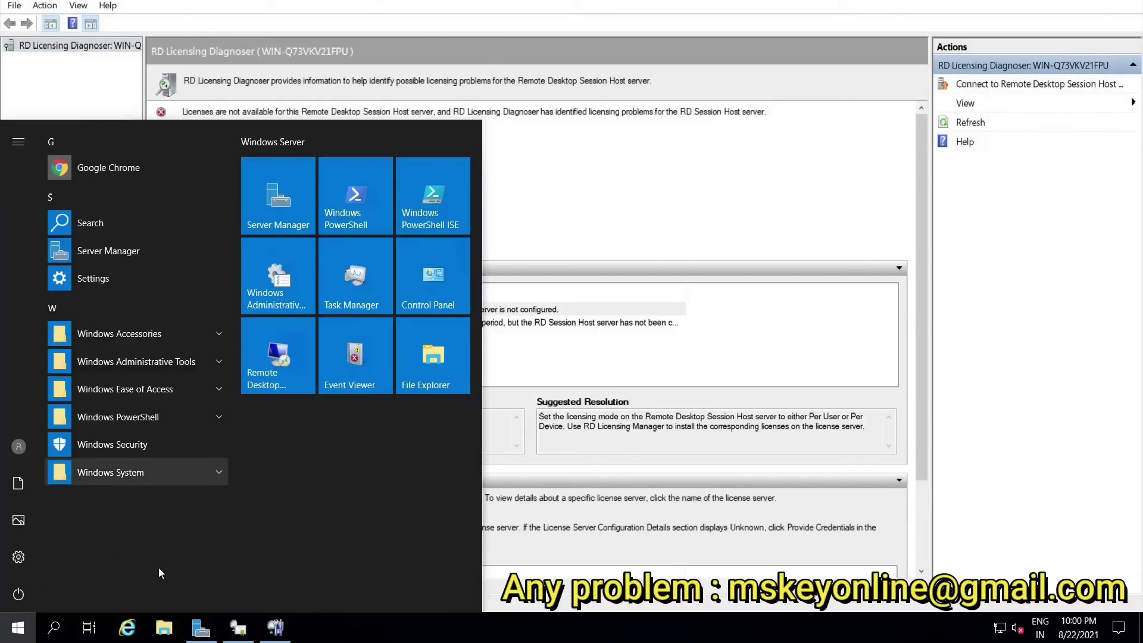
{"action": "type", "text": "run"}
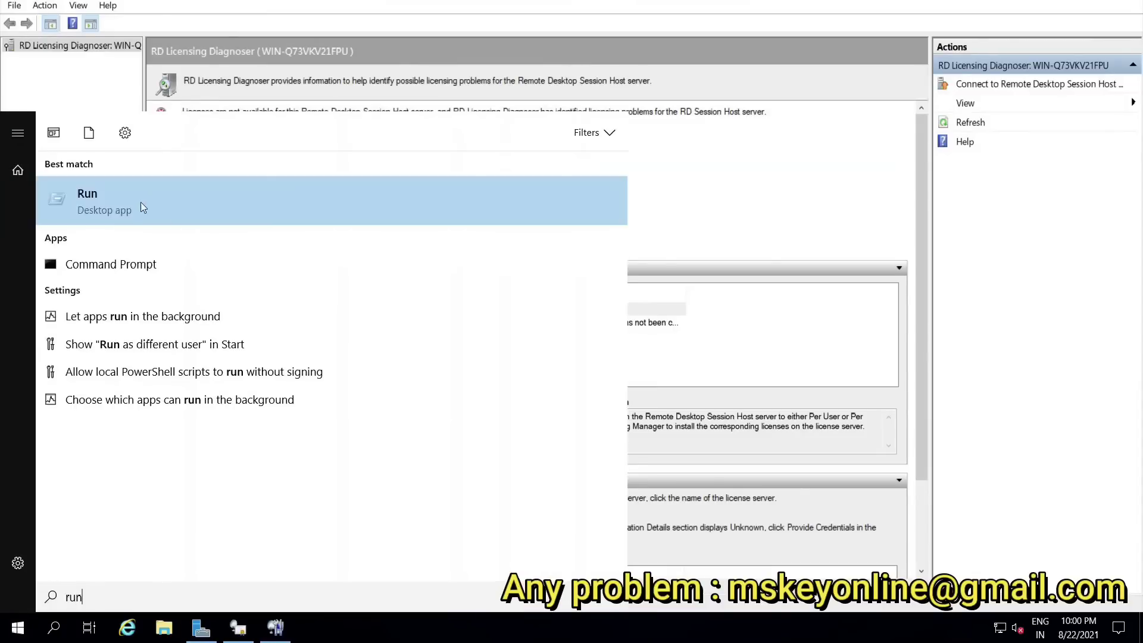
{"action": "left_click", "coordinate": [137, 202]}
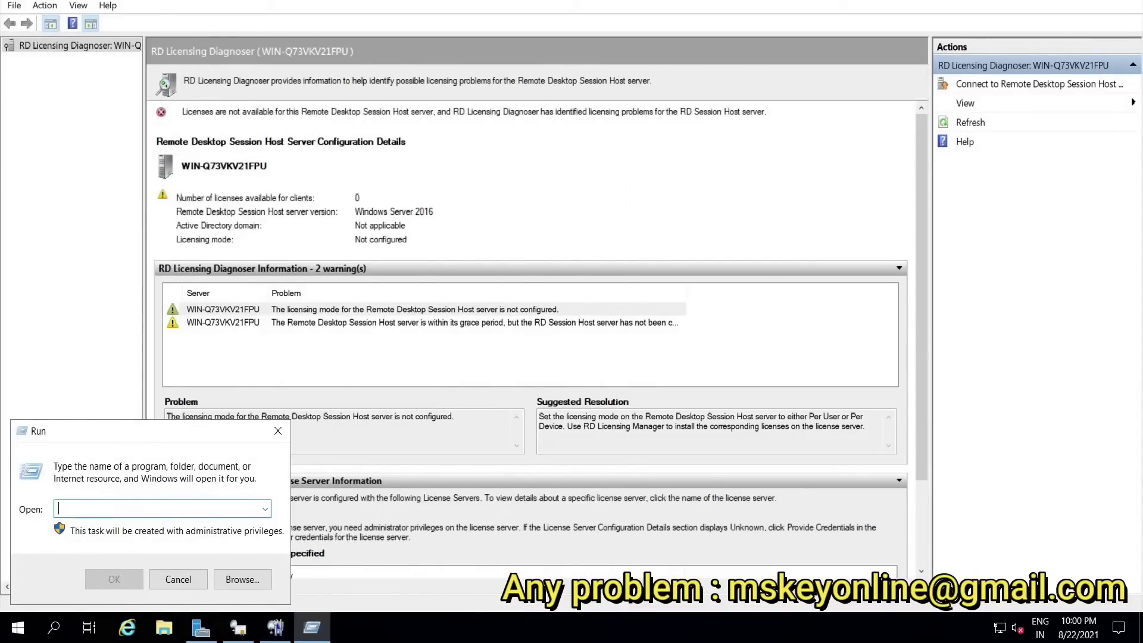
{"action": "type", "text": "gpedit.msc"}
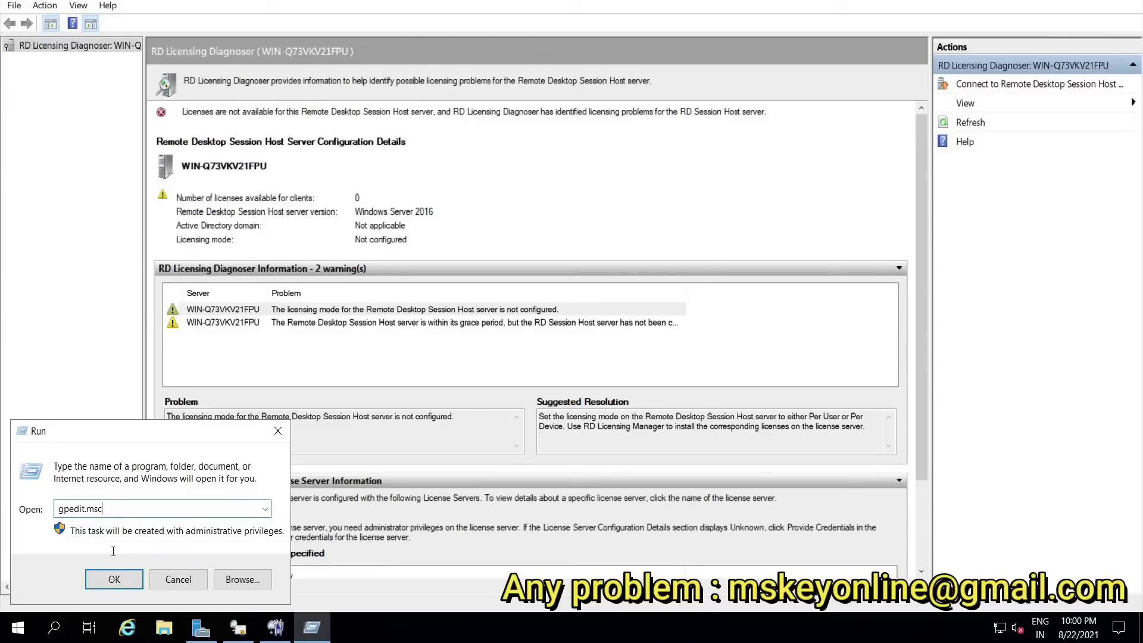
Step: Launch gpedit.msc, maximize the Group Policy Editor, and widen the policy tree pane
{"action": "left_click", "coordinate": [113, 584]}
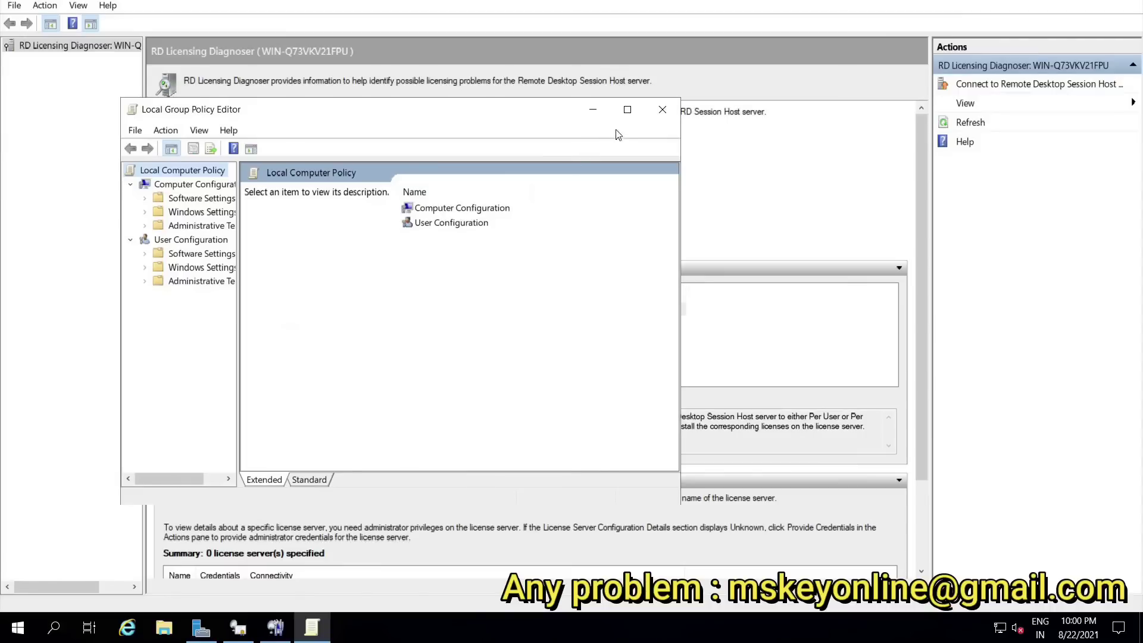
{"action": "left_click", "coordinate": [625, 115]}
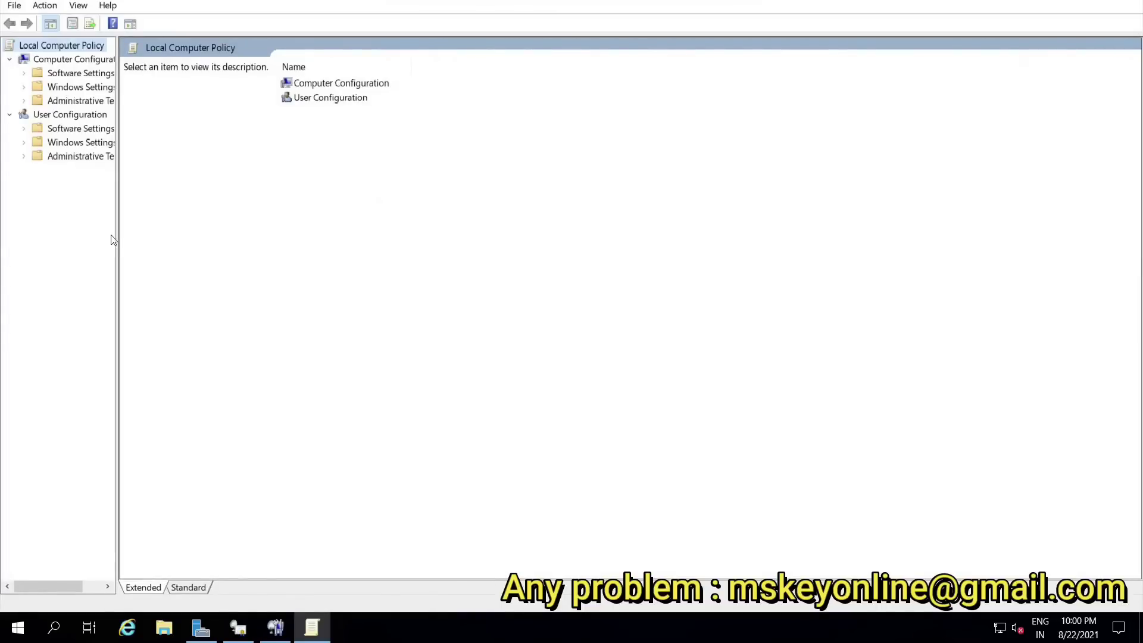
{"action": "left_click_drag", "start_coordinate": [117, 236], "coordinate": [158, 237]}
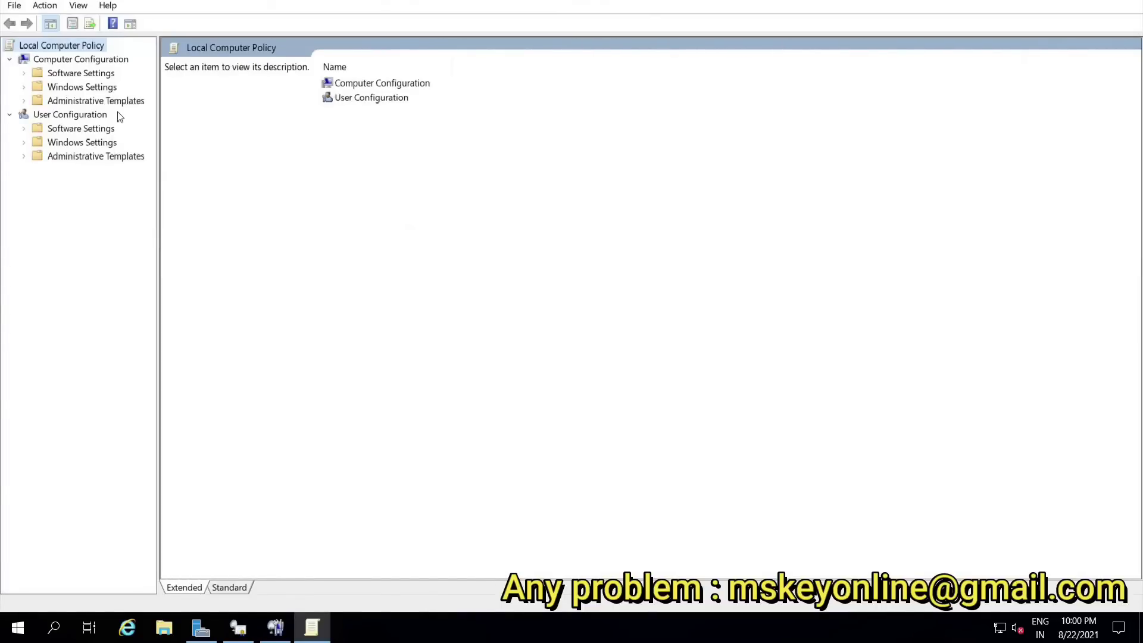
Step: Expand Computer Configuration > Administrative Templates > Windows Components and scroll down the tree
{"action": "left_click", "coordinate": [98, 60]}
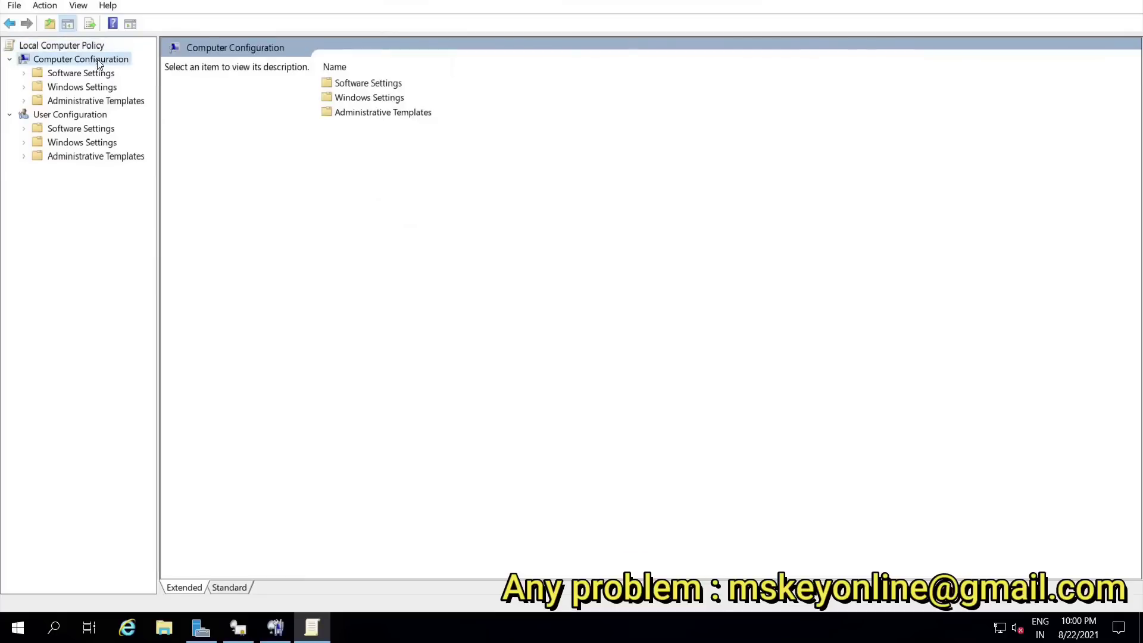
{"action": "left_click", "coordinate": [99, 102]}
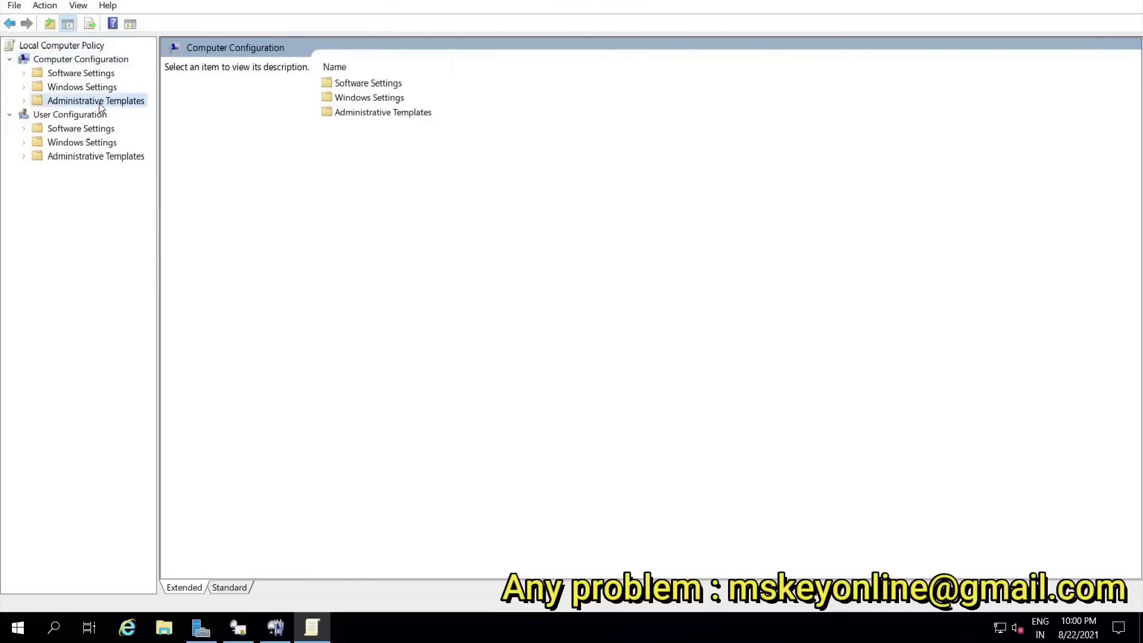
{"action": "left_click", "coordinate": [24, 101]}
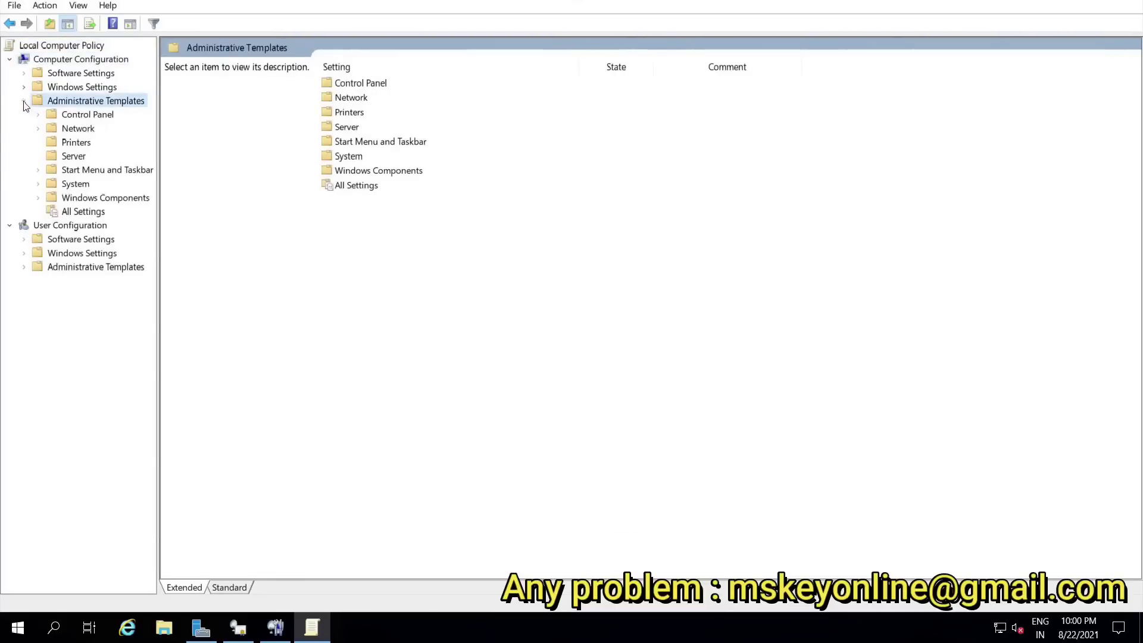
{"action": "left_click", "coordinate": [119, 199]}
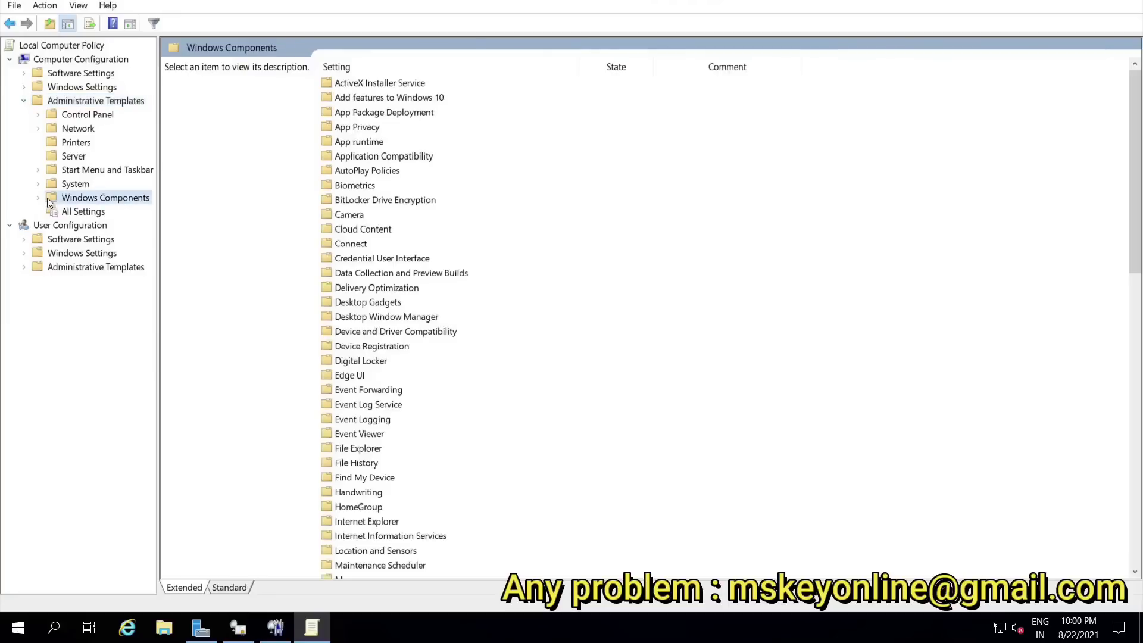
{"action": "left_click", "coordinate": [38, 198]}
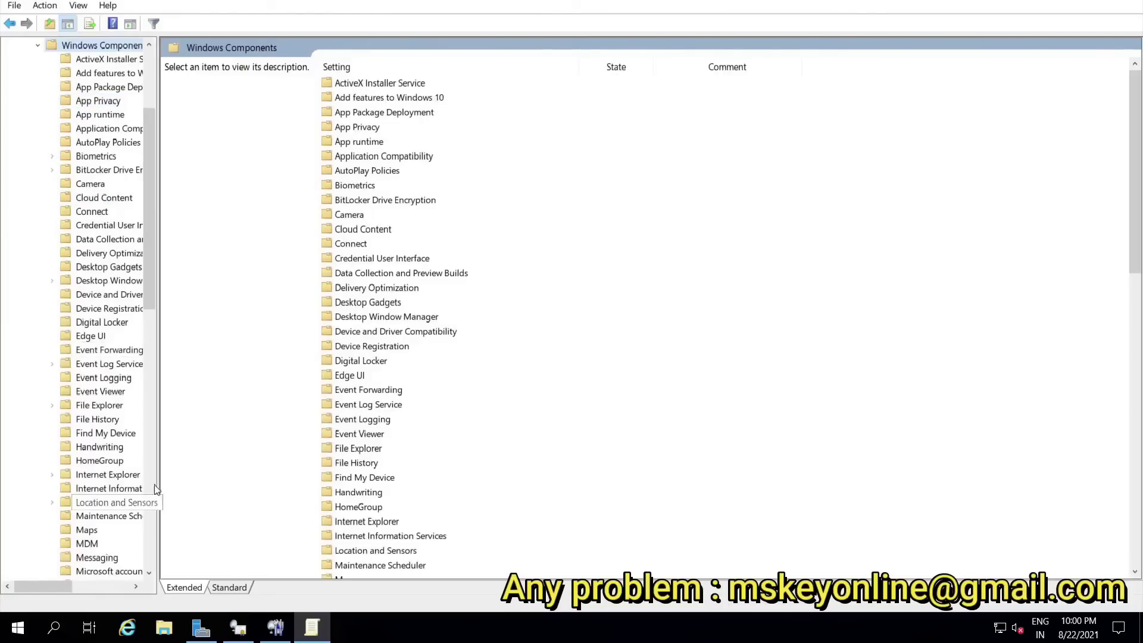
{"action": "scroll", "coordinate": [148, 500], "scroll_direction": "down", "scroll_amount": 14}
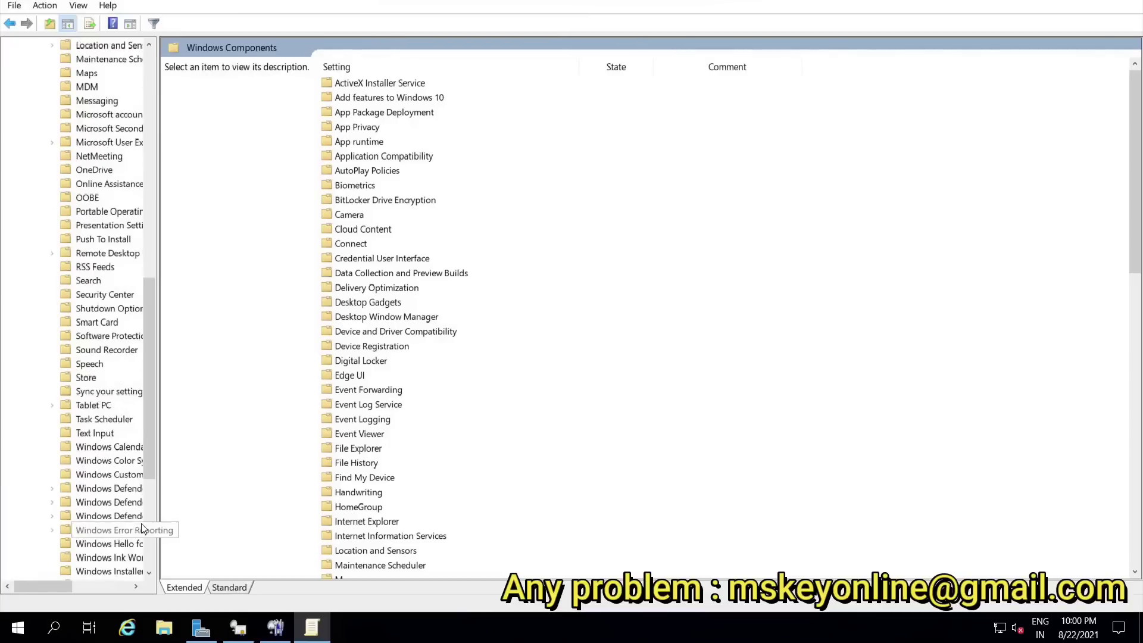
{"action": "scroll", "coordinate": [141, 536], "scroll_direction": "down", "scroll_amount": 2}
Step: Click repeatedly near the bottom taskbar, leaving the remote session for the local Windows 10 desktop
{"action": "left_click", "coordinate": [136, 586]}
{"action": "left_click", "coordinate": [136, 587]}
{"action": "left_click", "coordinate": [136, 587]}
{"action": "left_click", "coordinate": [136, 586]}
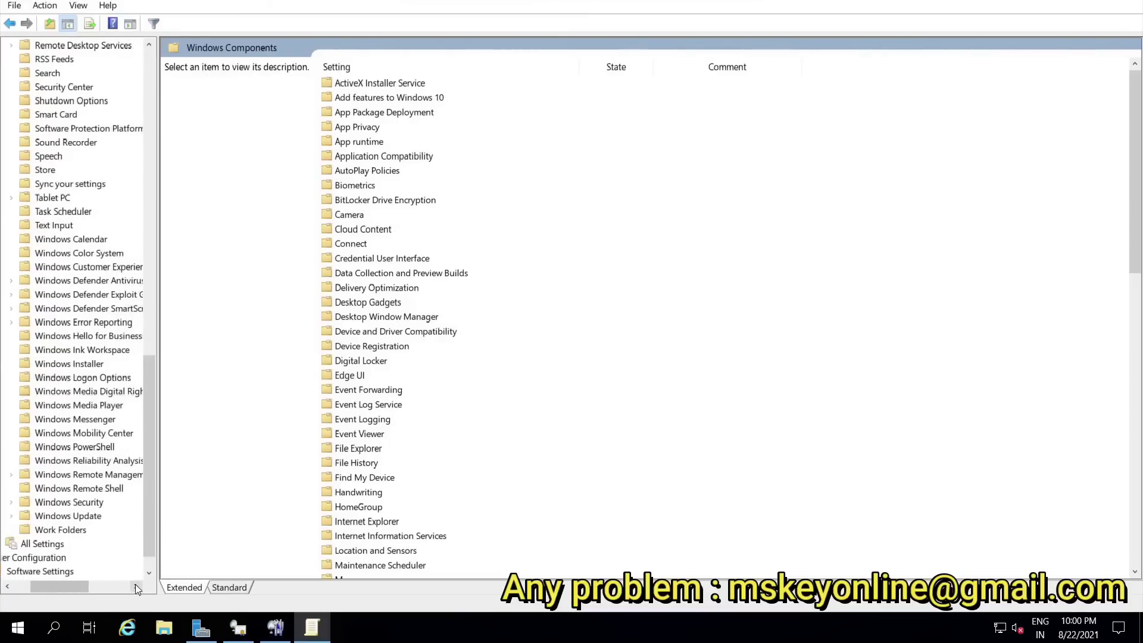
{"action": "left_click", "coordinate": [134, 584]}
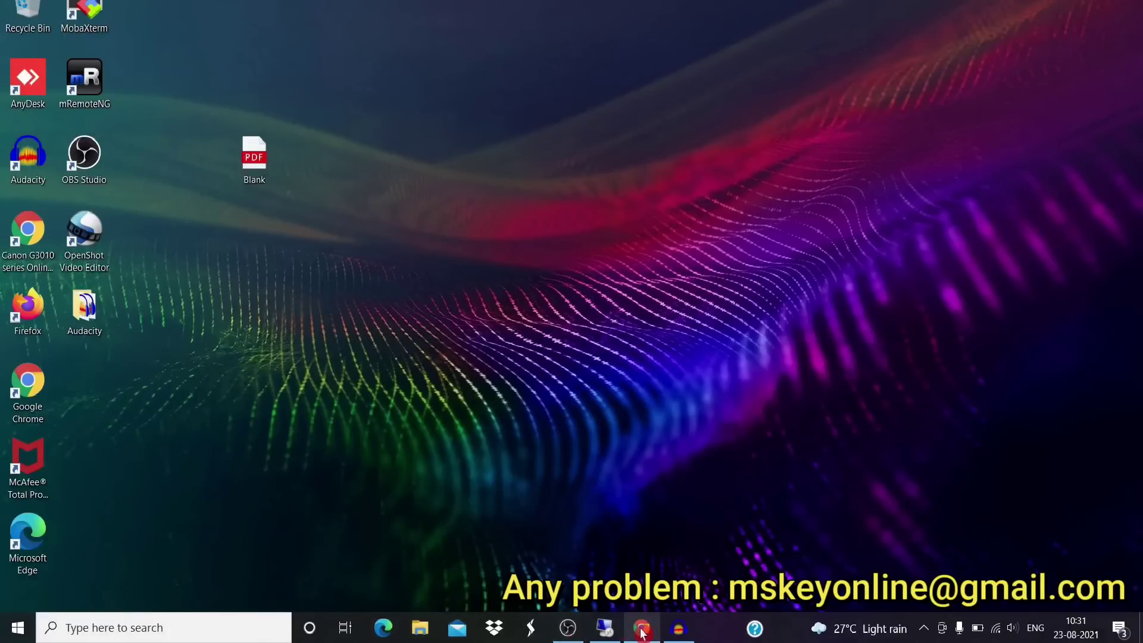
{"action": "mouse_move", "coordinate": [642, 632]}
{"action": "left_click", "coordinate": [610, 594]}
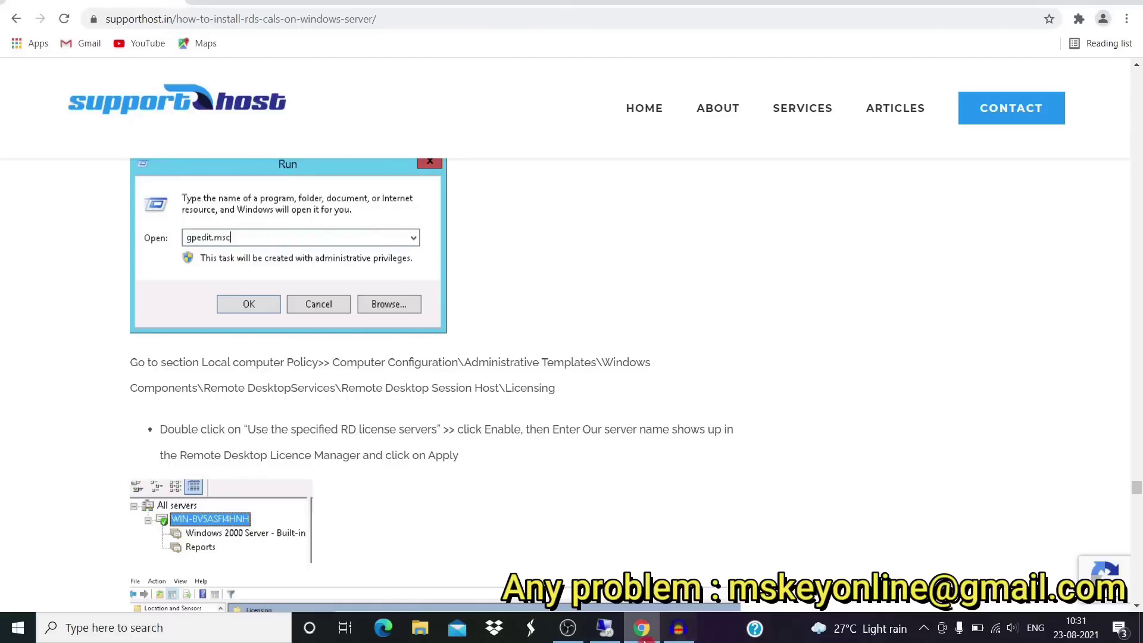
{"action": "left_click", "coordinate": [604, 628]}
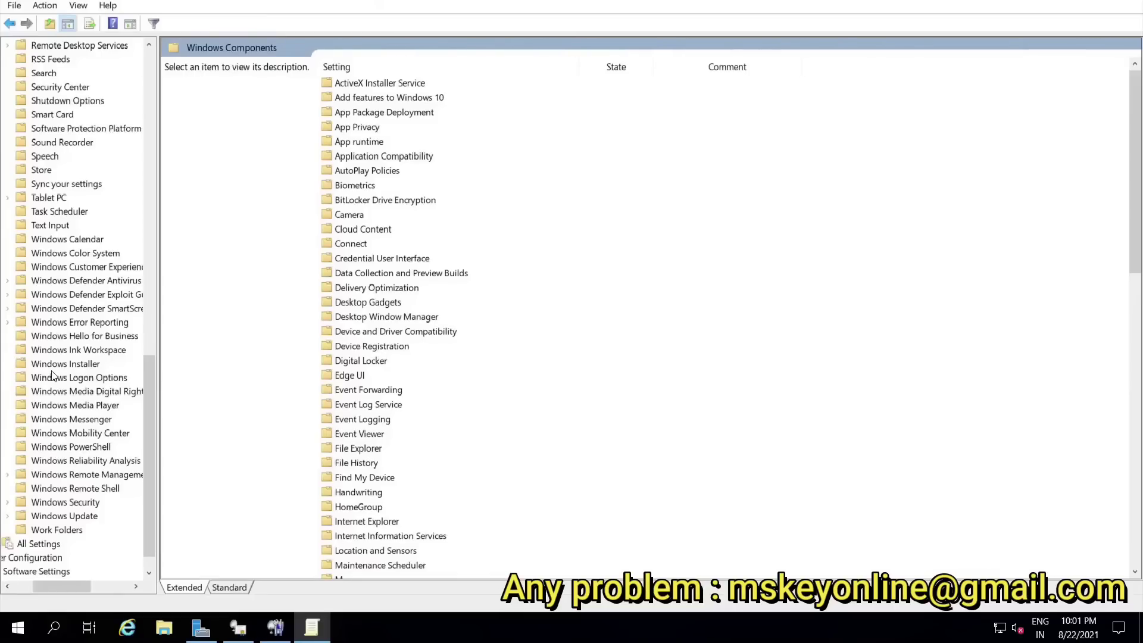
Step: Expand Remote Desktop Services > Remote Desktop Session Host and select its Licensing folder
{"action": "scroll", "coordinate": [70, 333], "scroll_direction": "up", "scroll_amount": 4}
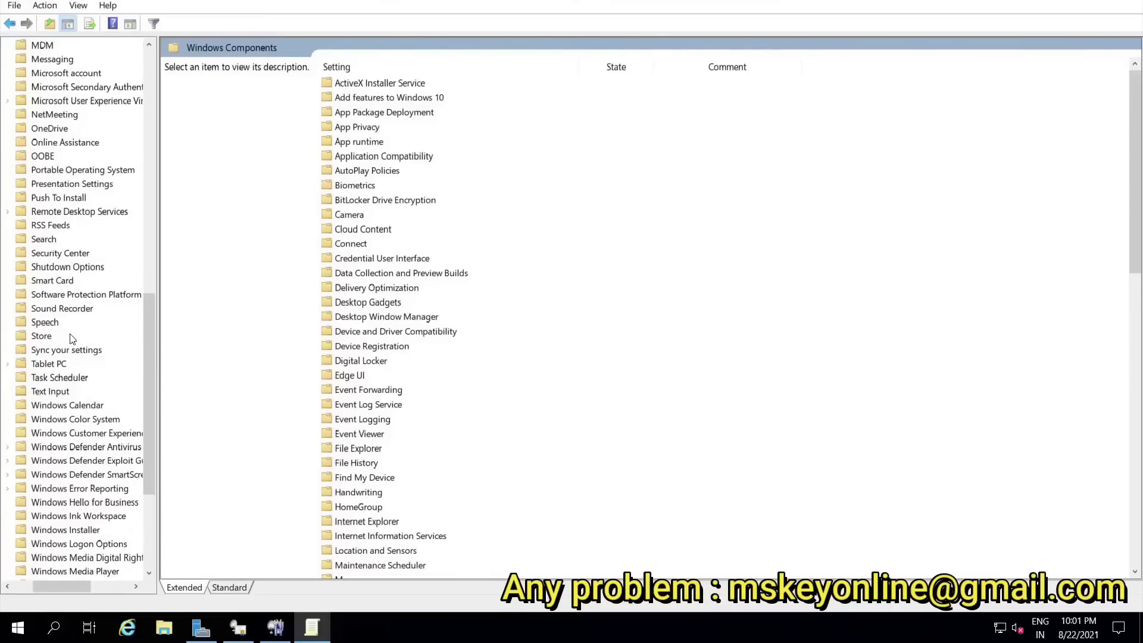
{"action": "left_click", "coordinate": [98, 212]}
{"action": "left_click", "coordinate": [8, 212]}
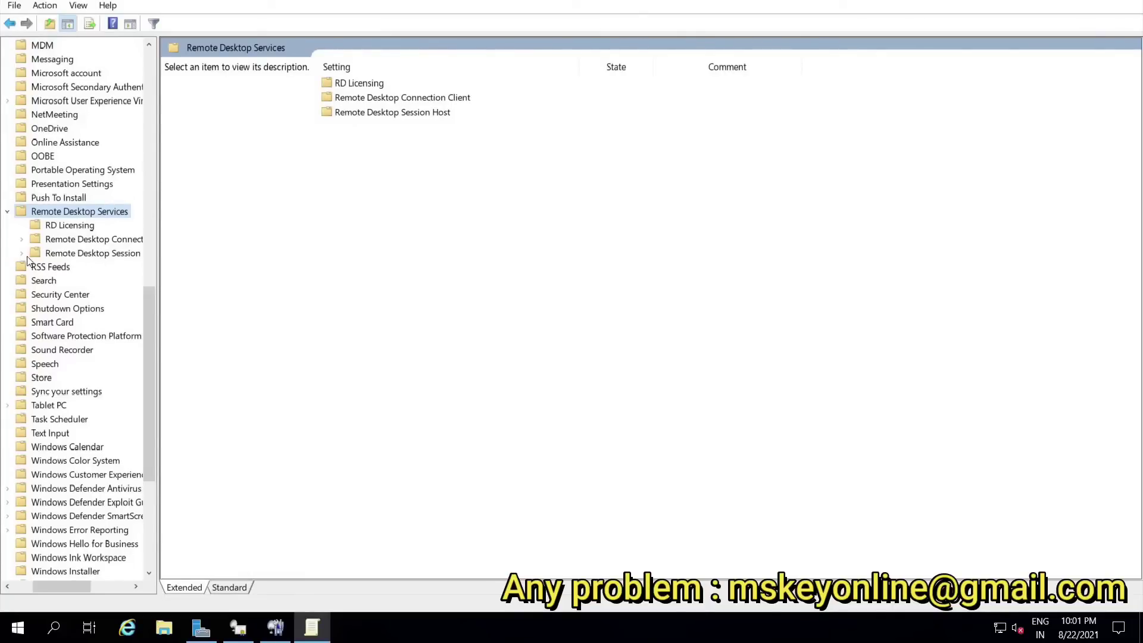
{"action": "left_click", "coordinate": [92, 255]}
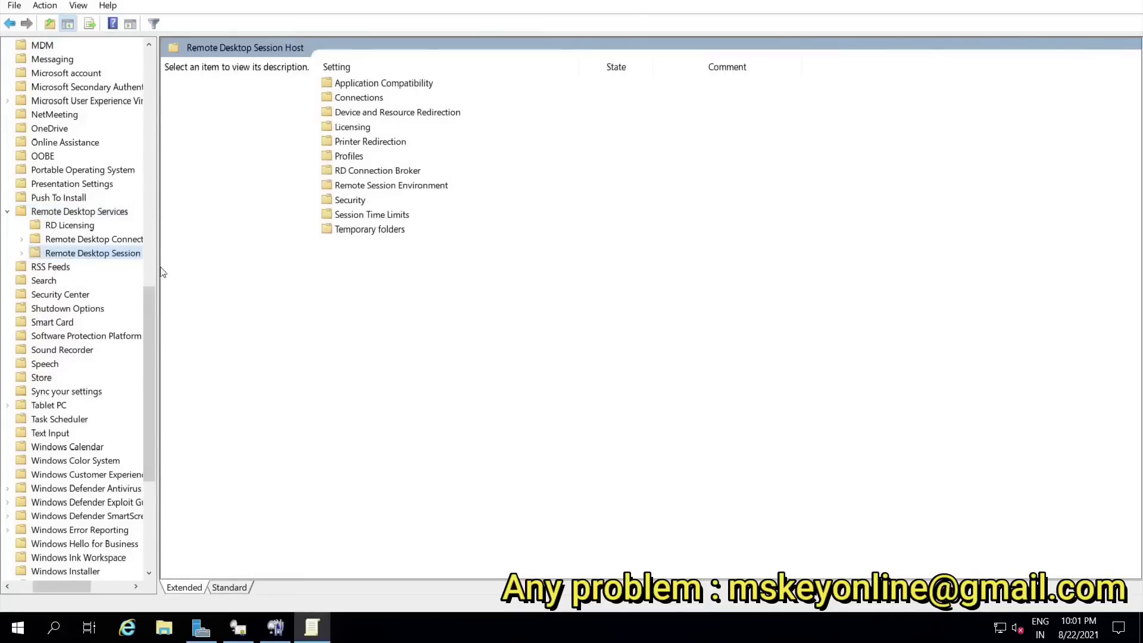
{"action": "left_click", "coordinate": [22, 255]}
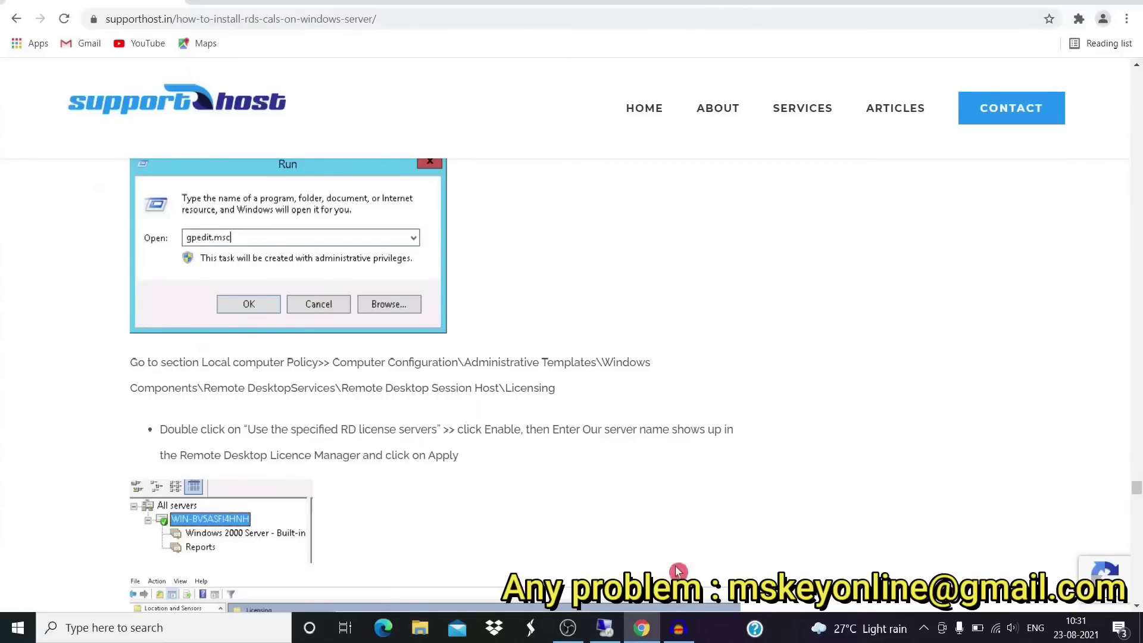
{"action": "left_click", "coordinate": [604, 628]}
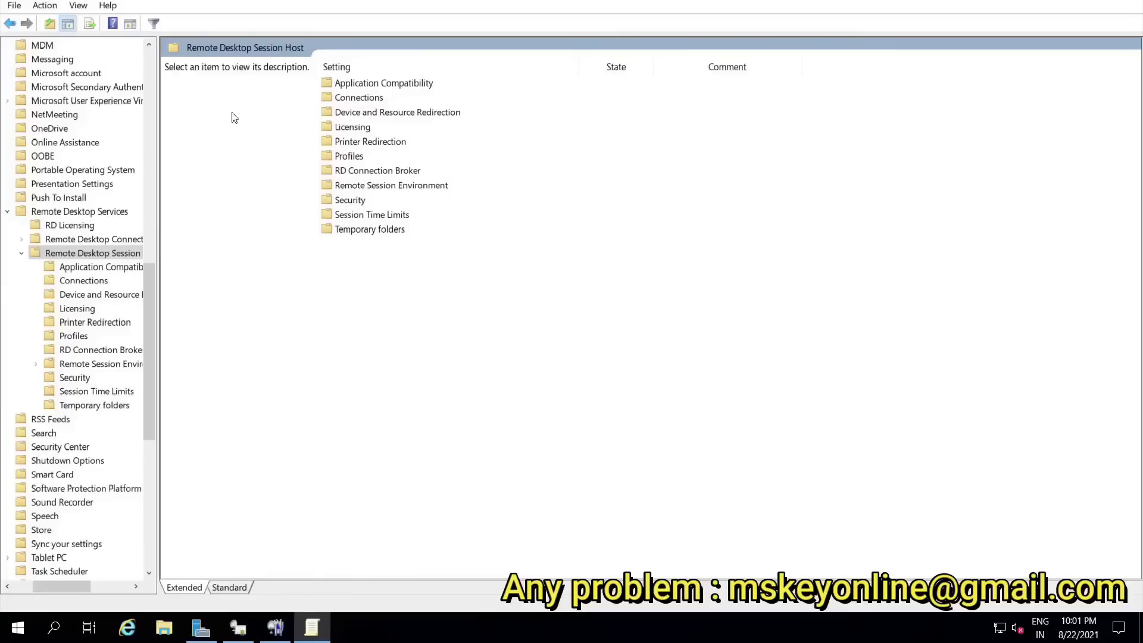
{"action": "left_click", "coordinate": [84, 310]}
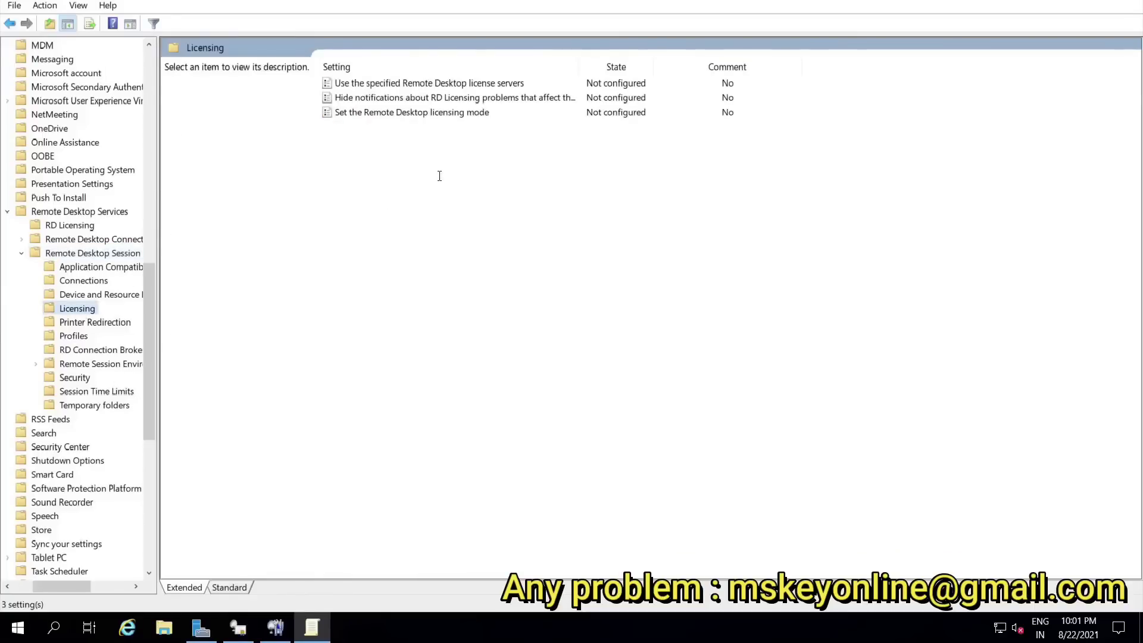
Step: Enable 'Set the Remote Desktop licensing mode' with the Per User mode and apply it
{"action": "double_click", "coordinate": [421, 114]}
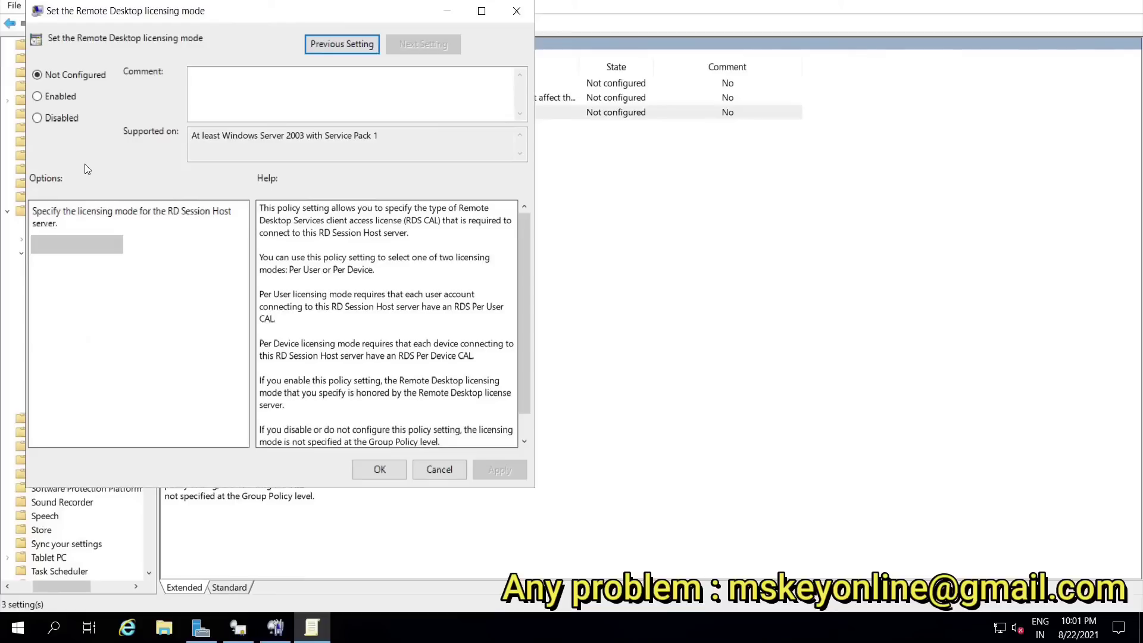
{"action": "left_click", "coordinate": [64, 98]}
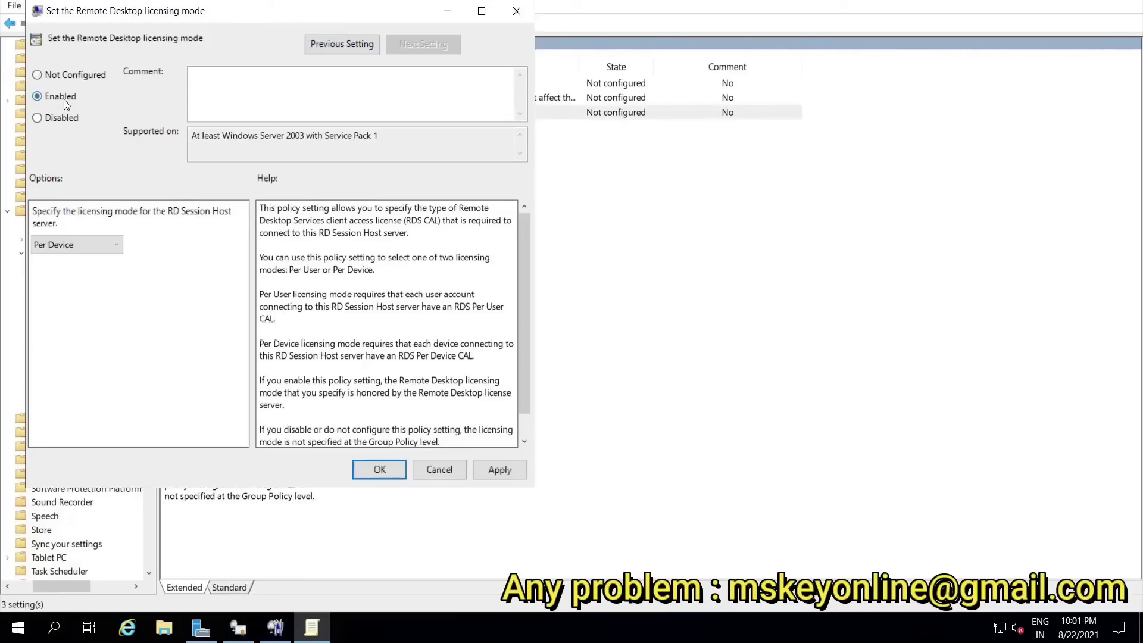
{"action": "left_click", "coordinate": [109, 245]}
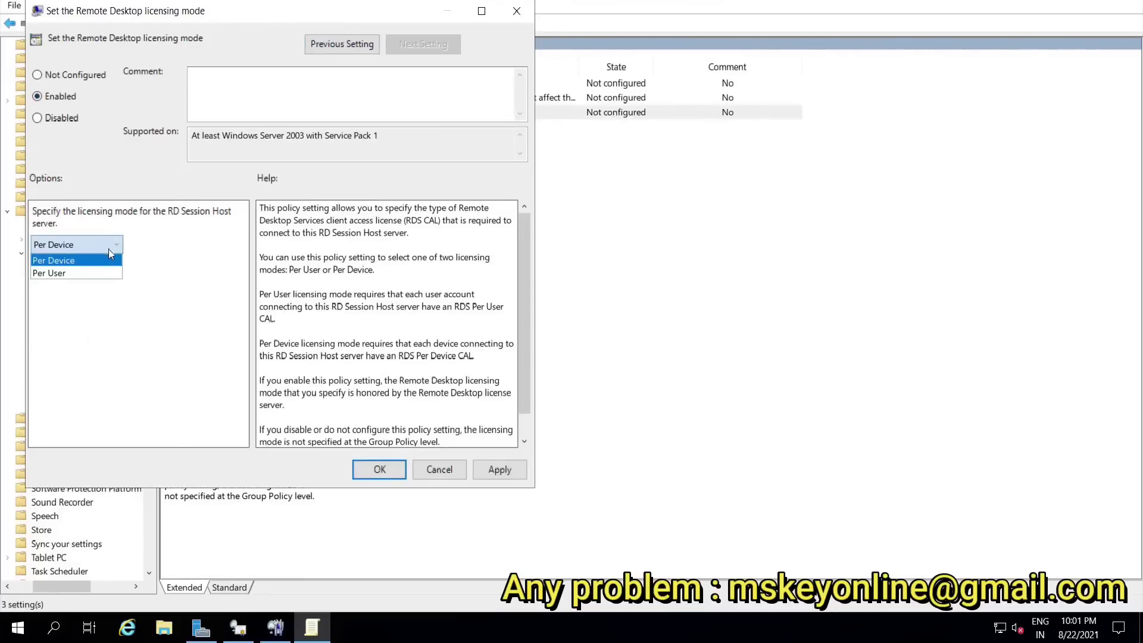
{"action": "left_click", "coordinate": [90, 274]}
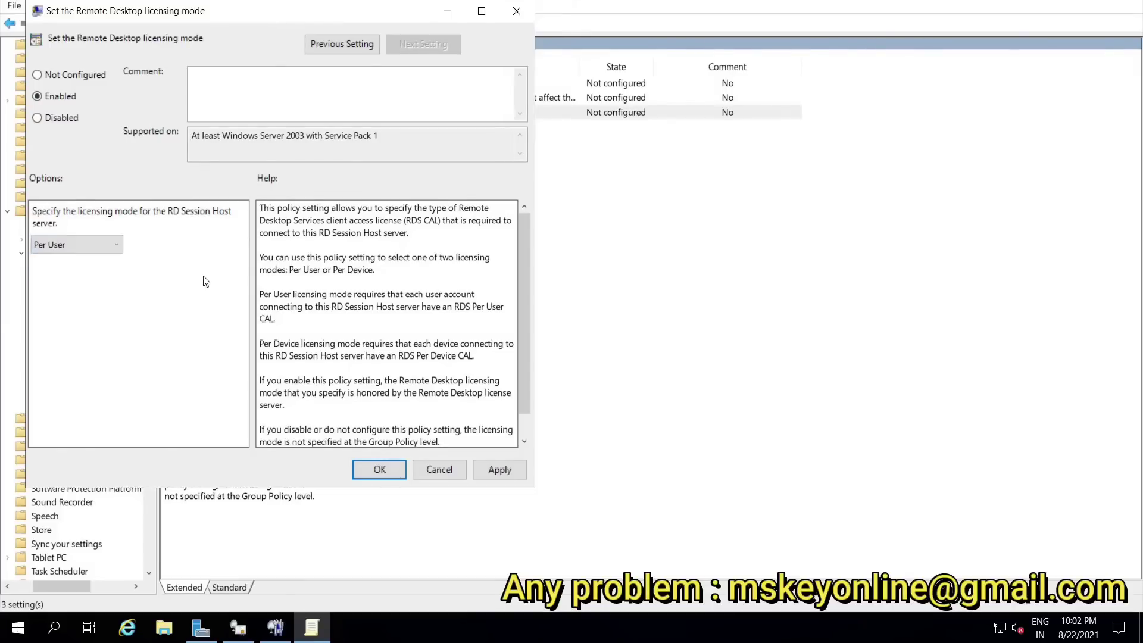
{"action": "left_click", "coordinate": [496, 467]}
{"action": "left_click", "coordinate": [380, 469]}
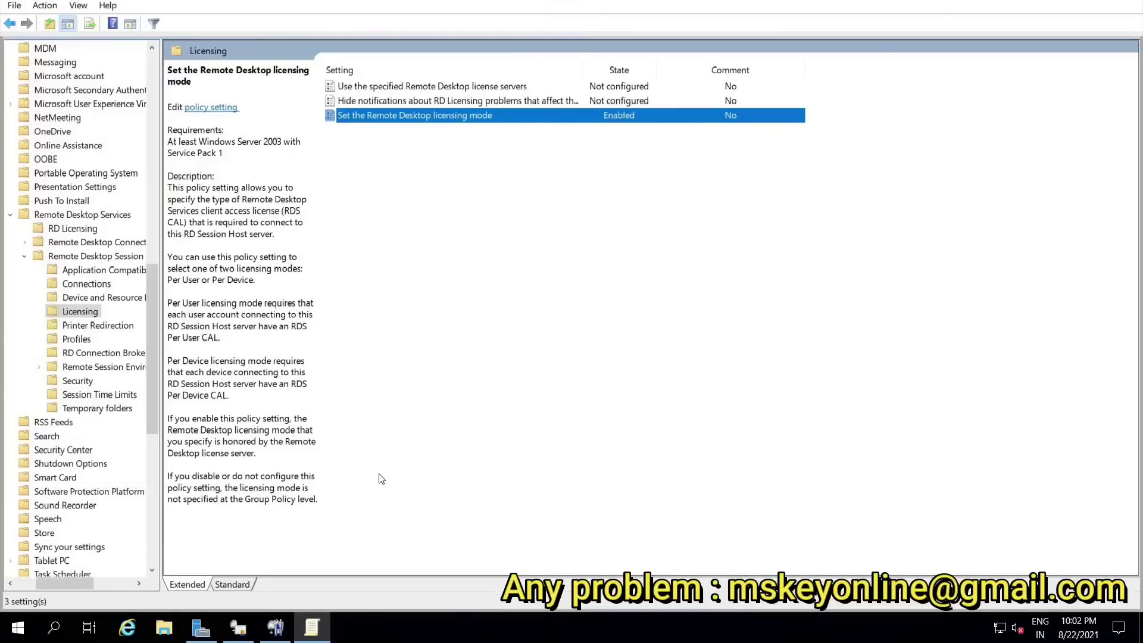
Step: Open 'Use the specified Remote Desktop license servers' and set it to Enabled
{"action": "left_click", "coordinate": [406, 88]}
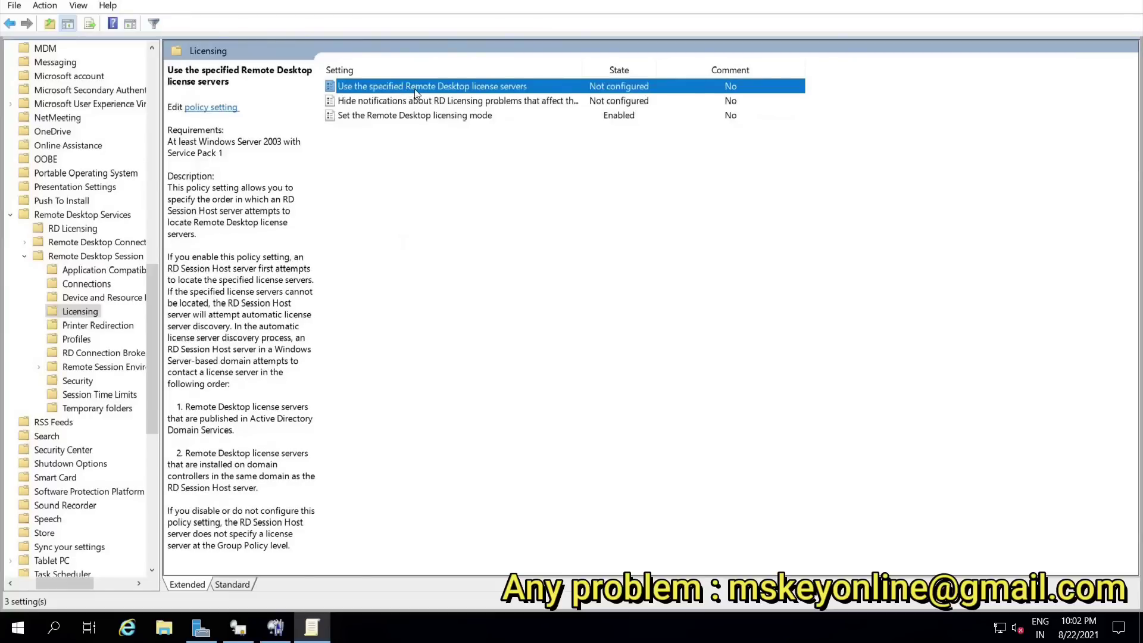
{"action": "double_click", "coordinate": [414, 88]}
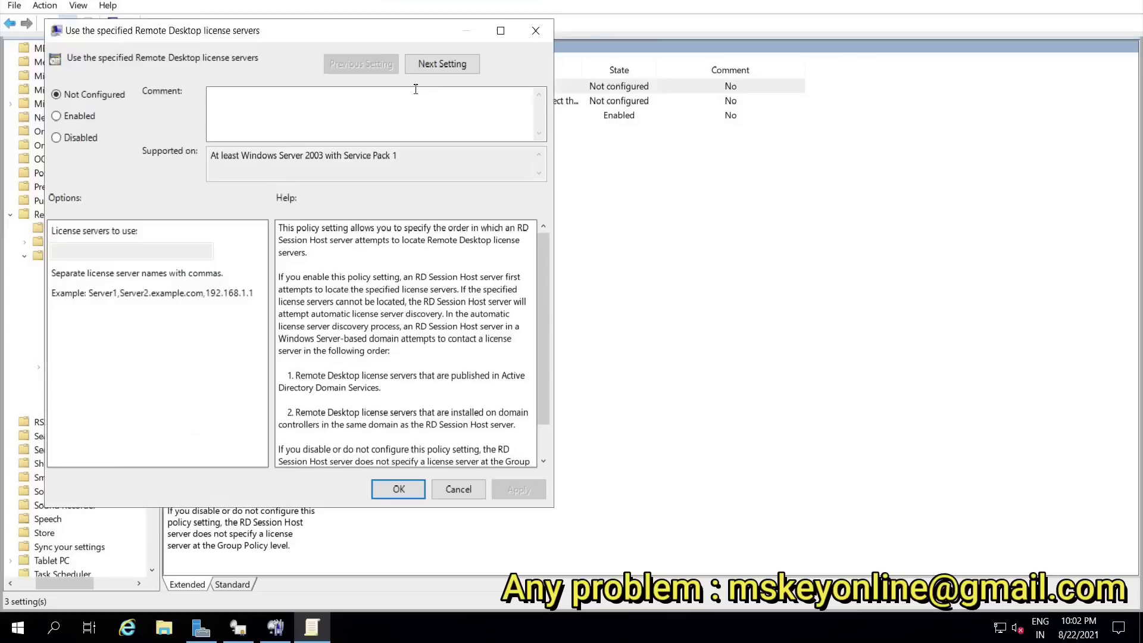
{"action": "left_click", "coordinate": [81, 120]}
{"action": "left_click", "coordinate": [89, 252]}
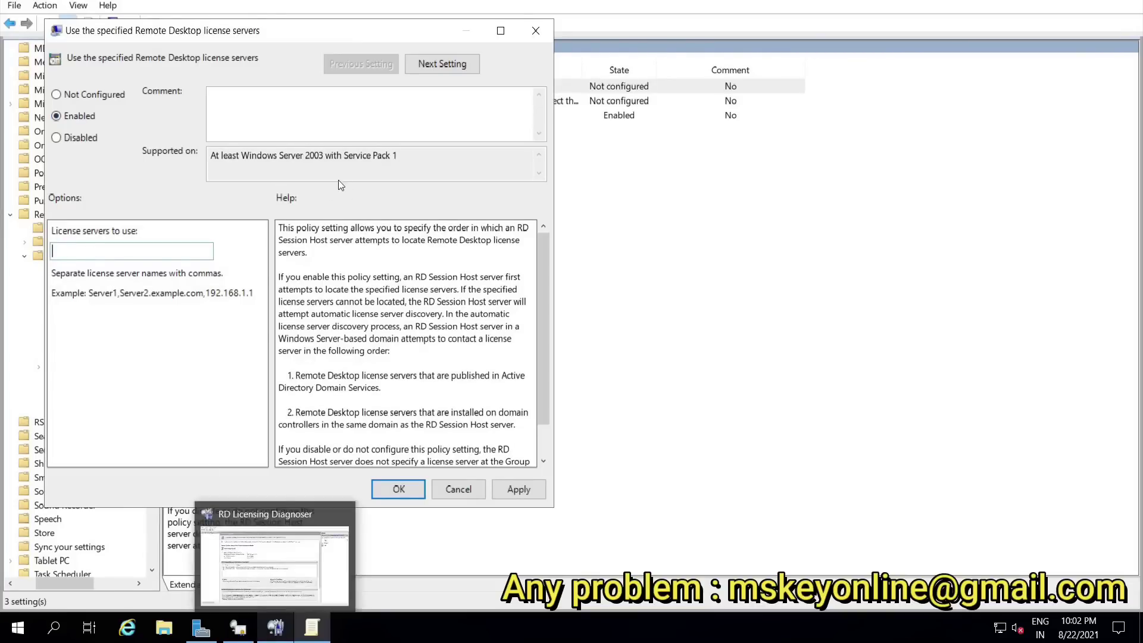
Step: Start typing the license server name, reading 'WIN-Q73' from the Diagnoser
{"action": "left_click", "coordinate": [275, 627]}
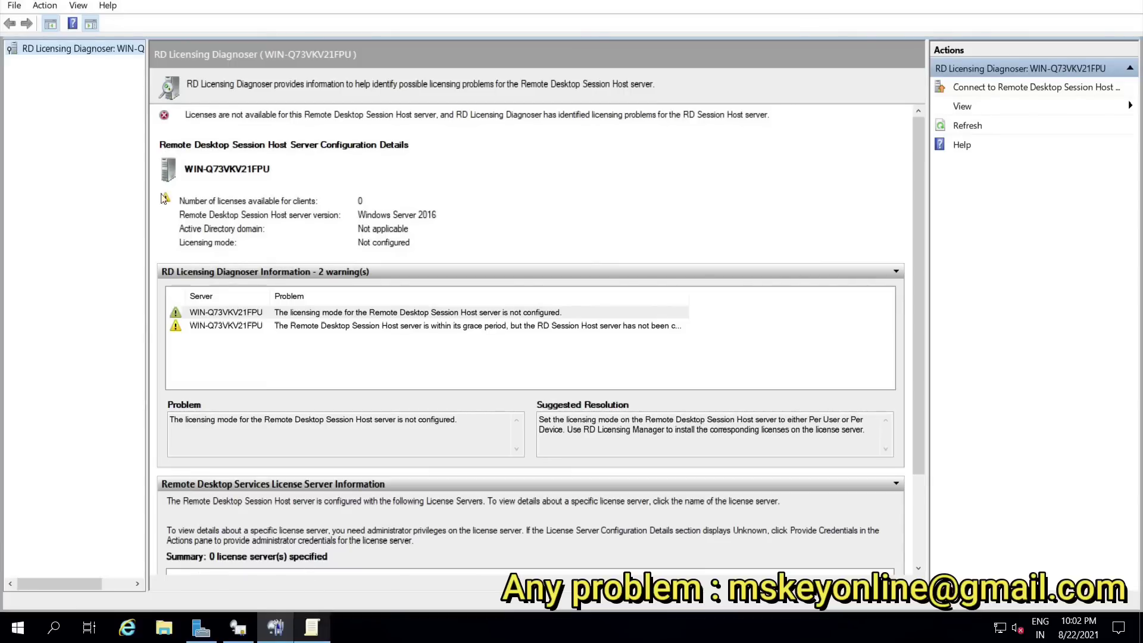
{"action": "left_click", "coordinate": [312, 627]}
{"action": "type", "text": "WIN-"}
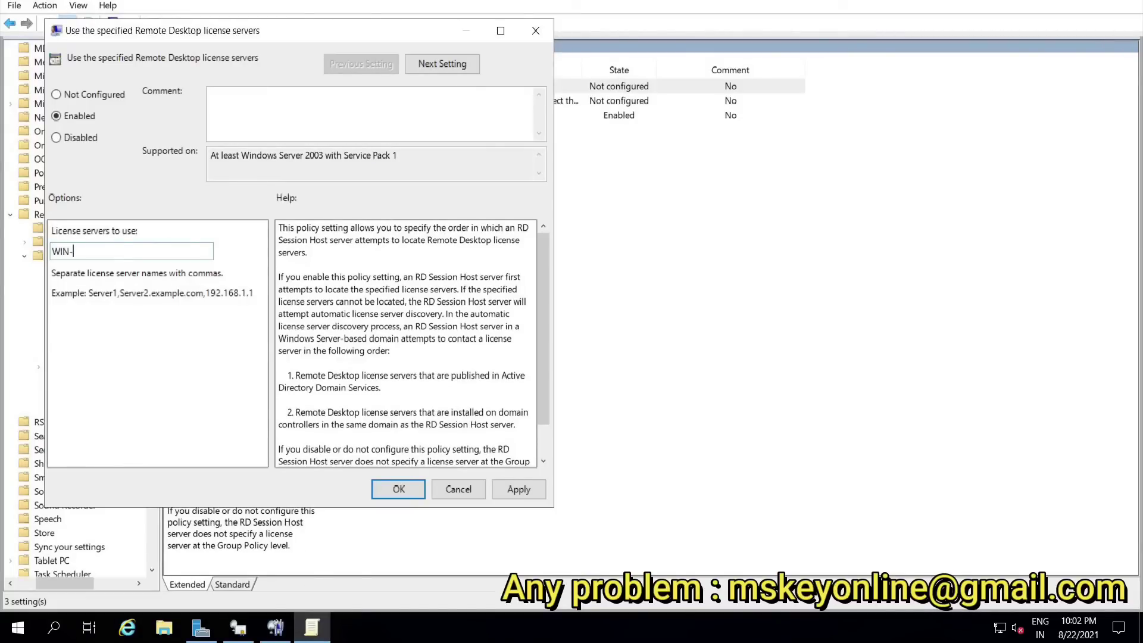
{"action": "left_click", "coordinate": [275, 627]}
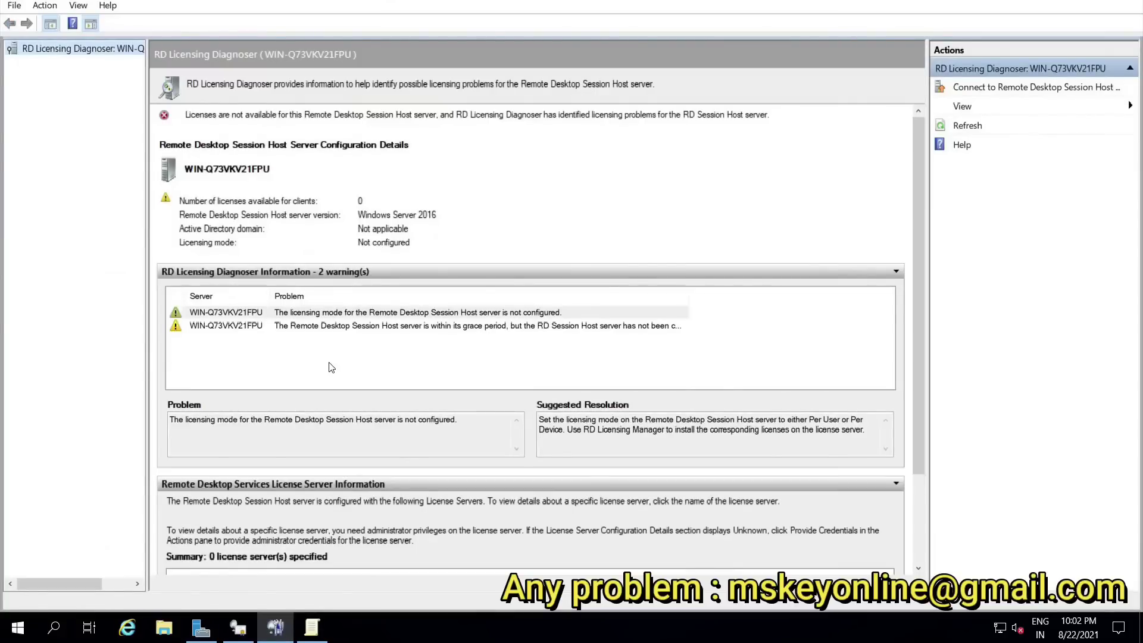
{"action": "left_click", "coordinate": [312, 627]}
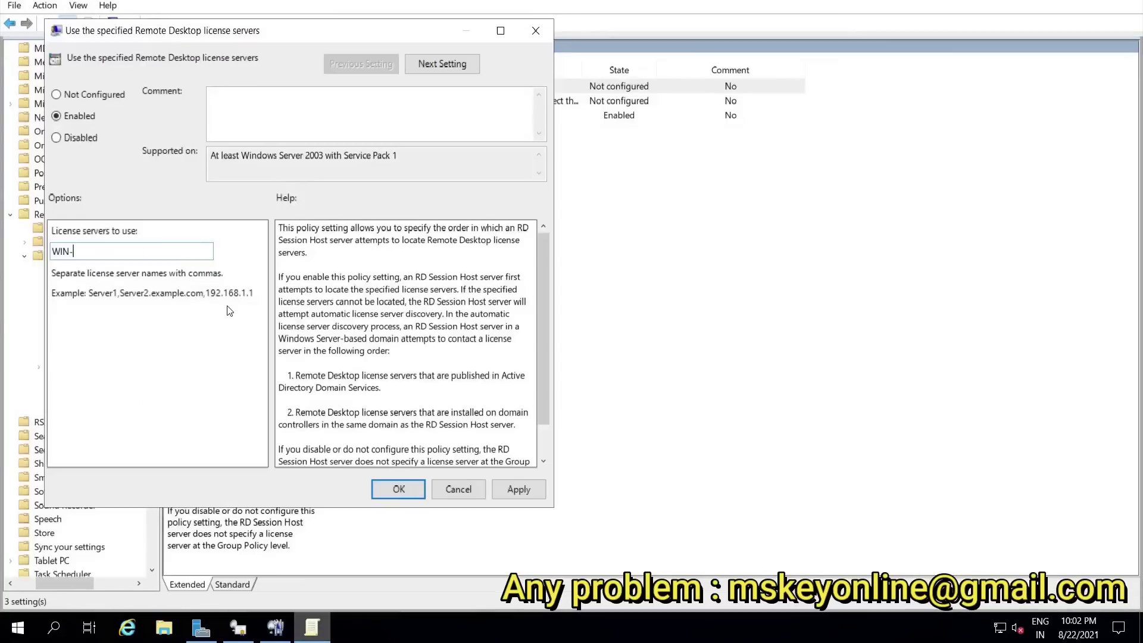
{"action": "type", "text": "Q"}
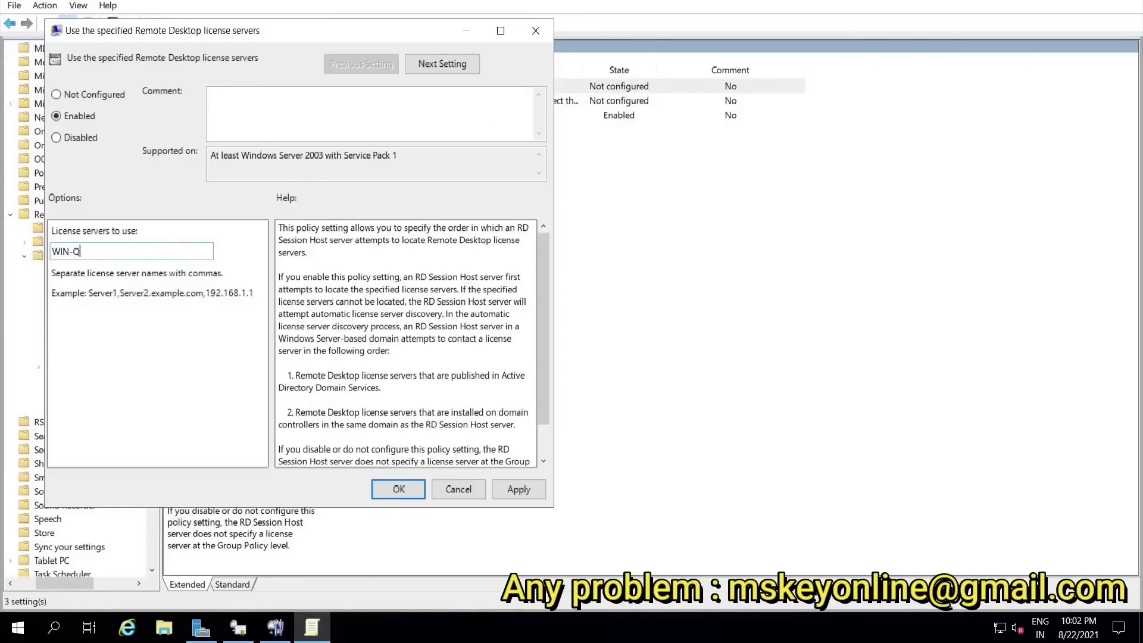
{"action": "type", "text": "&"}
{"action": "key", "text": "BackSpace"}
{"action": "type", "text": "73"}
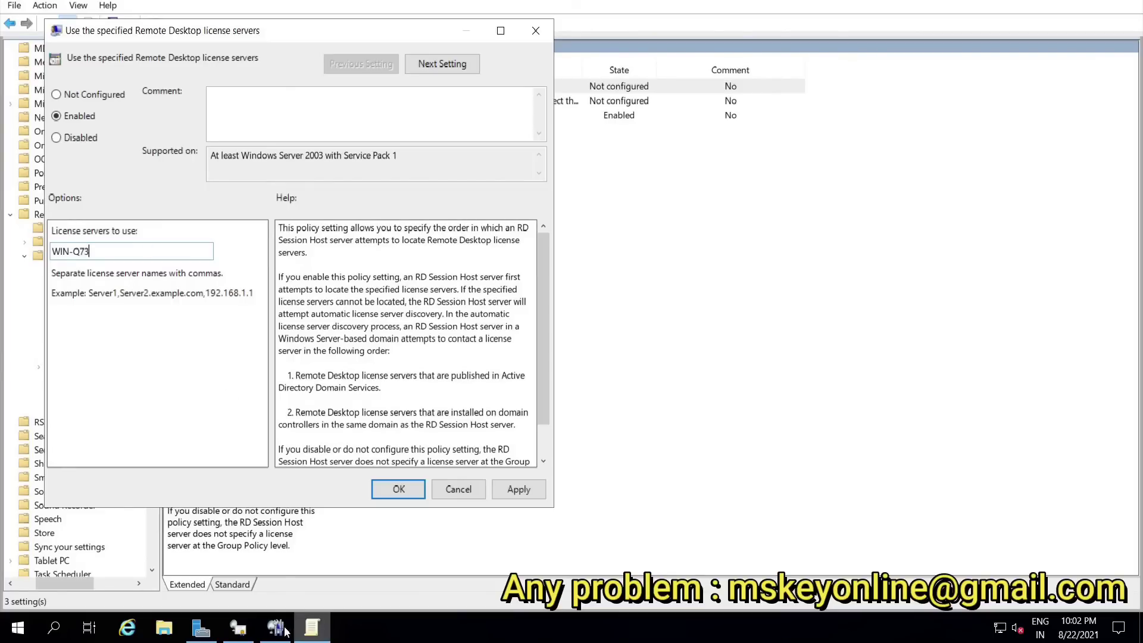
Step: Complete the server name as WIN-Q73VKV21FPU and apply the policy
{"action": "left_click", "coordinate": [276, 628]}
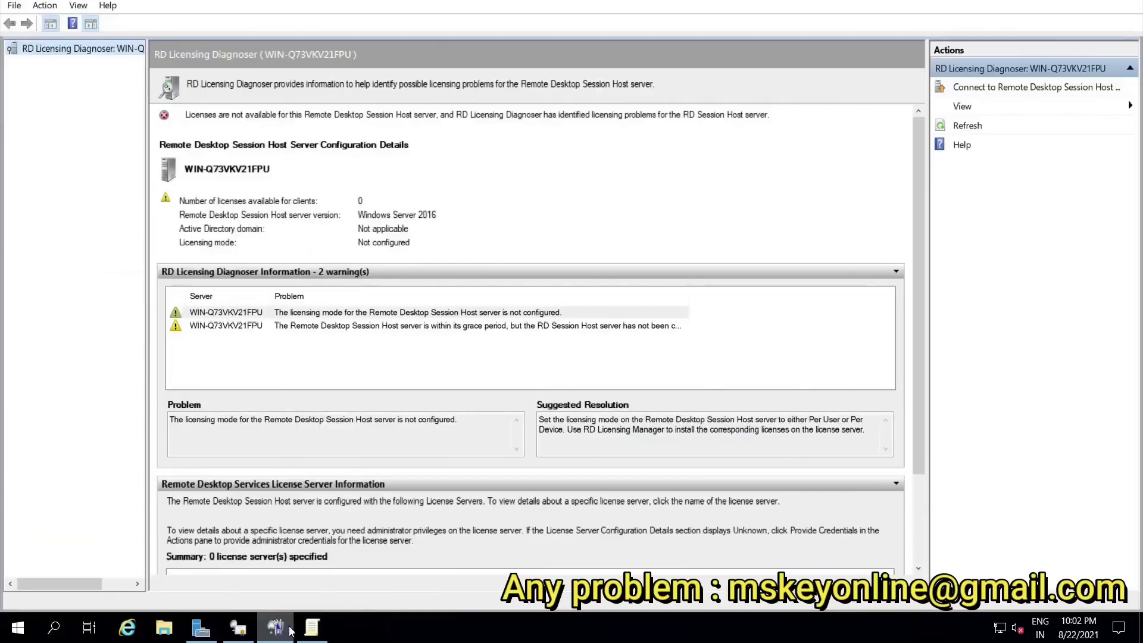
{"action": "mouse_move", "coordinate": [312, 632]}
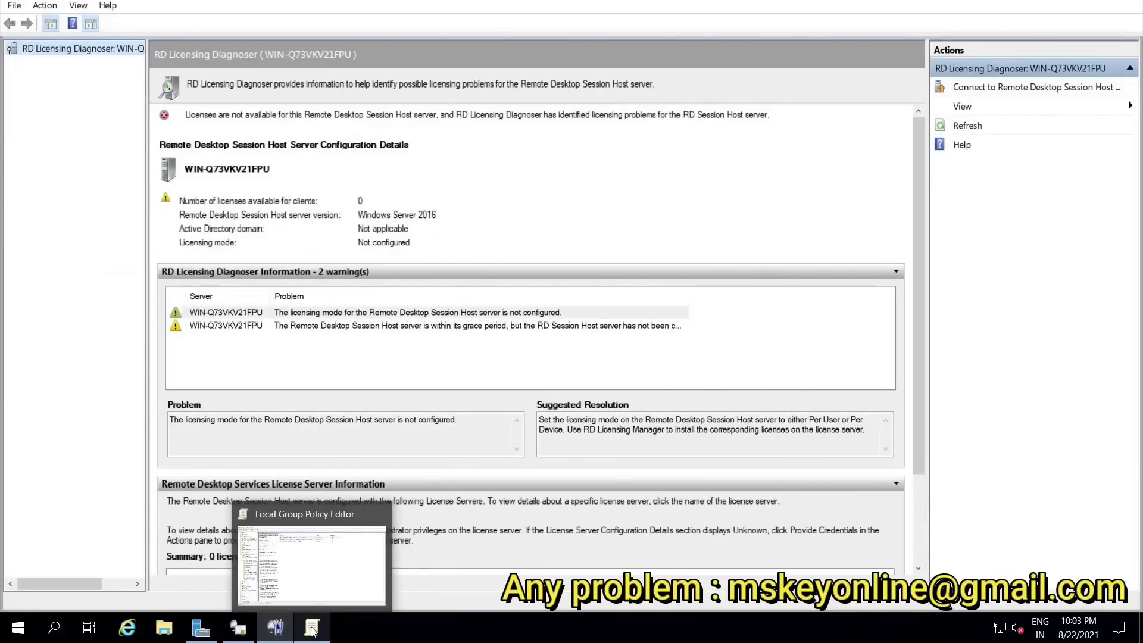
{"action": "left_click", "coordinate": [312, 630]}
{"action": "type", "text": "VKV2"}
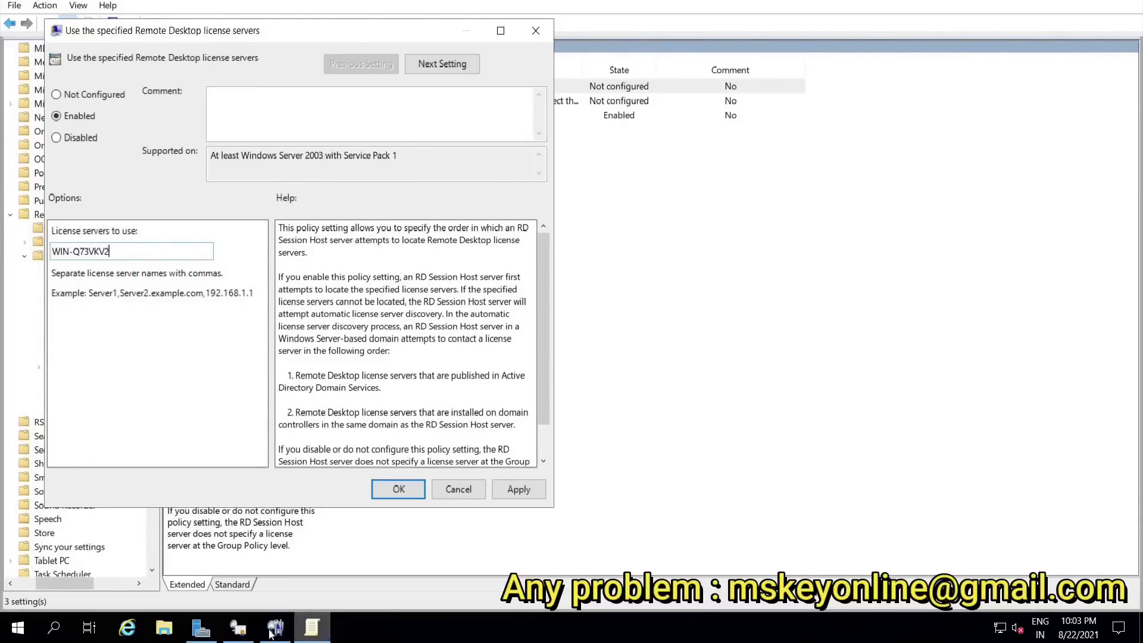
{"action": "left_click", "coordinate": [271, 633]}
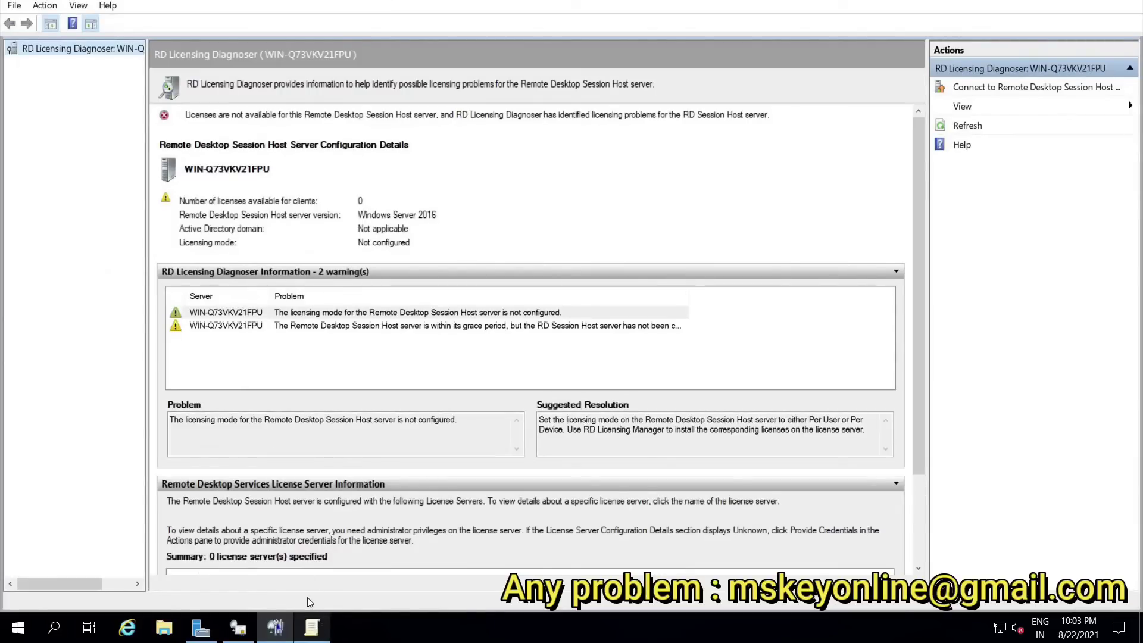
{"action": "left_click", "coordinate": [313, 627]}
{"action": "type", "text": "1"}
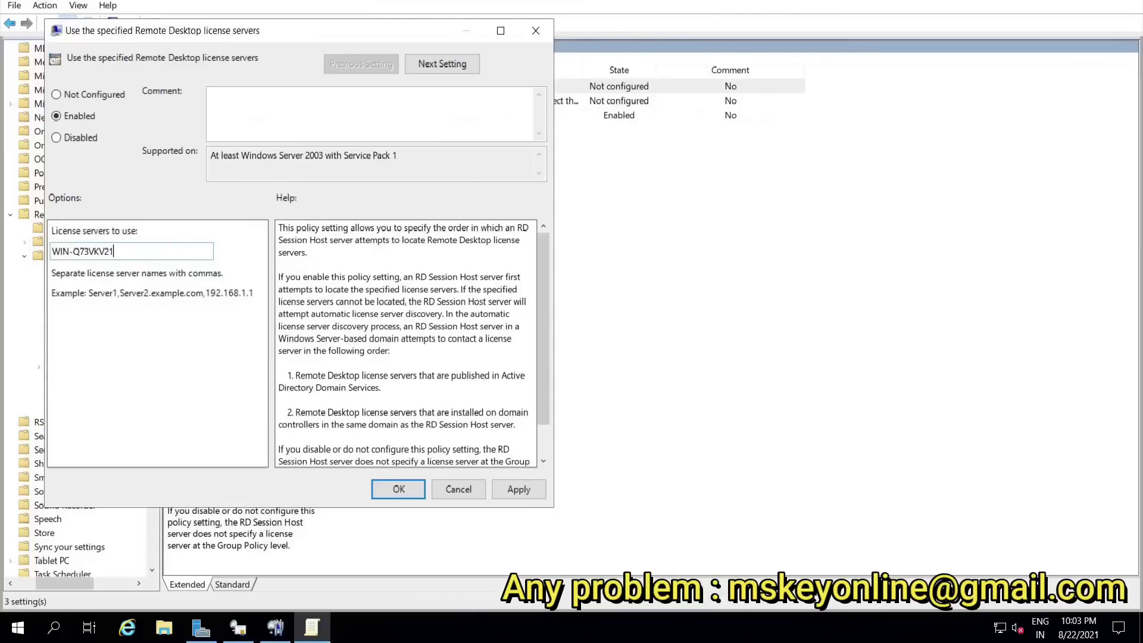
{"action": "type", "text": "FPU"}
{"action": "left_click", "coordinate": [513, 489]}
{"action": "left_click", "coordinate": [397, 490]}
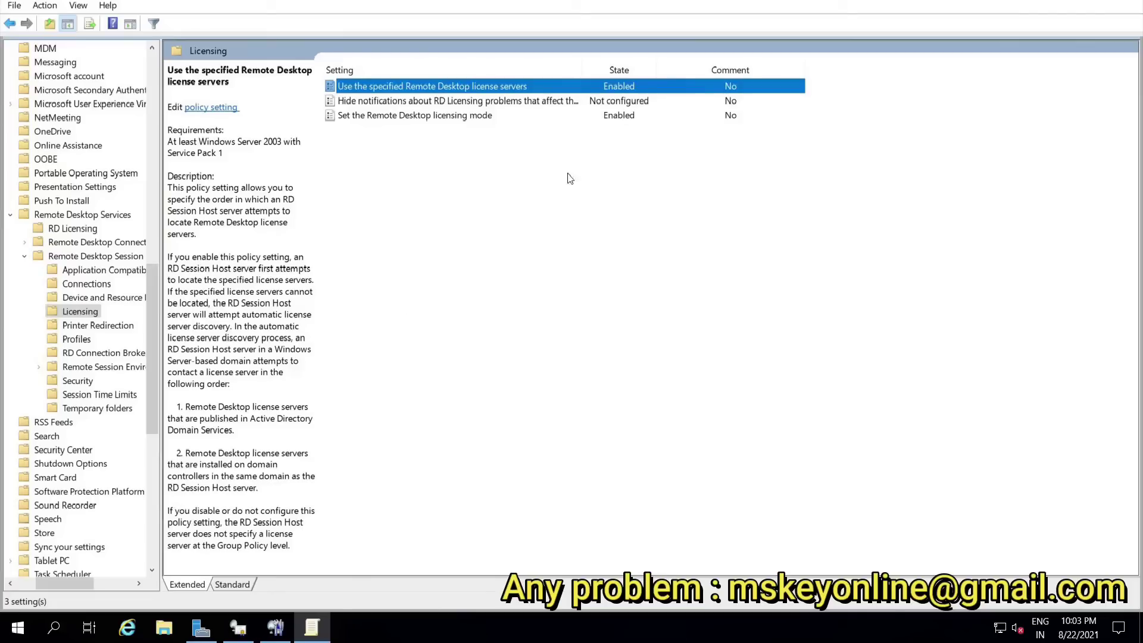
Step: Bring RD Licensing Diagnoser back to the front and refresh its licensing diagnosis
{"action": "left_click", "coordinate": [275, 630]}
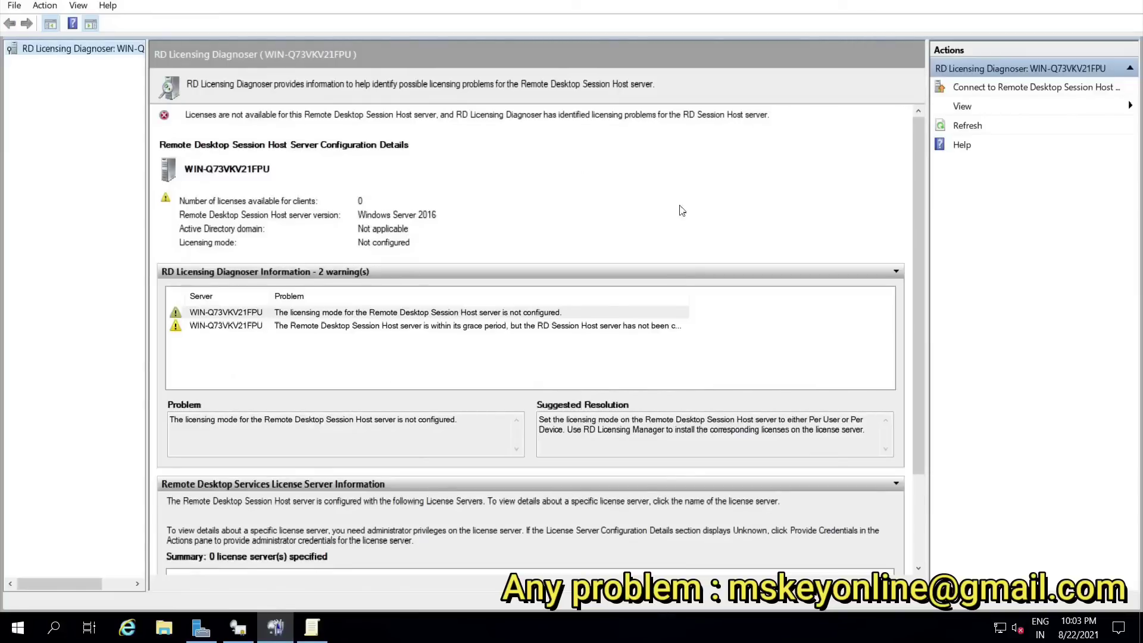
{"action": "left_click", "coordinate": [970, 129]}
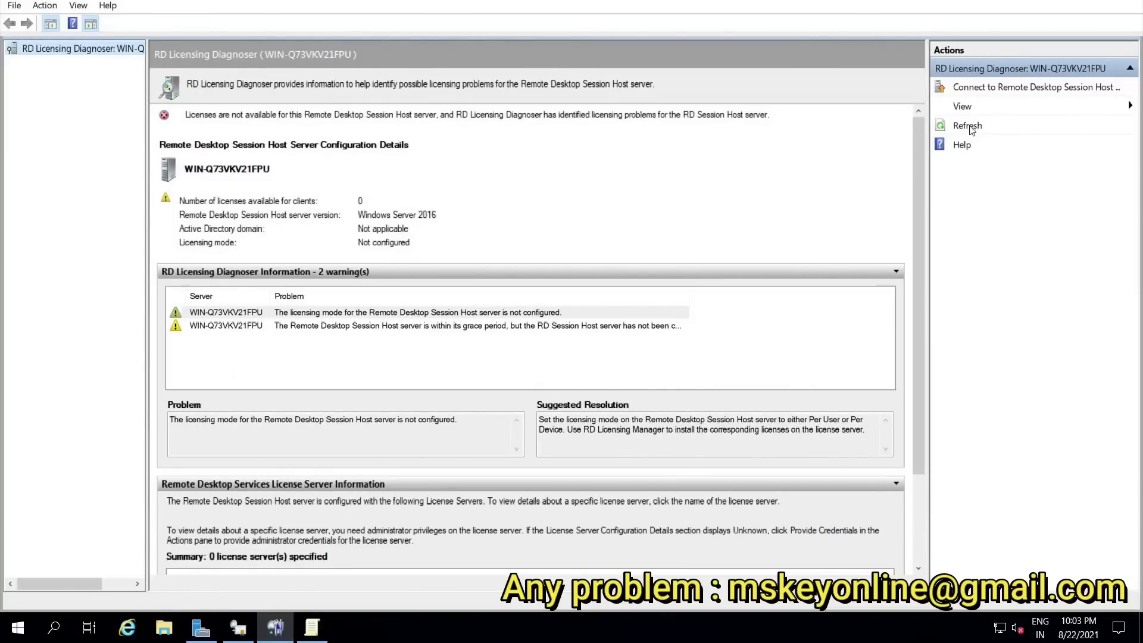